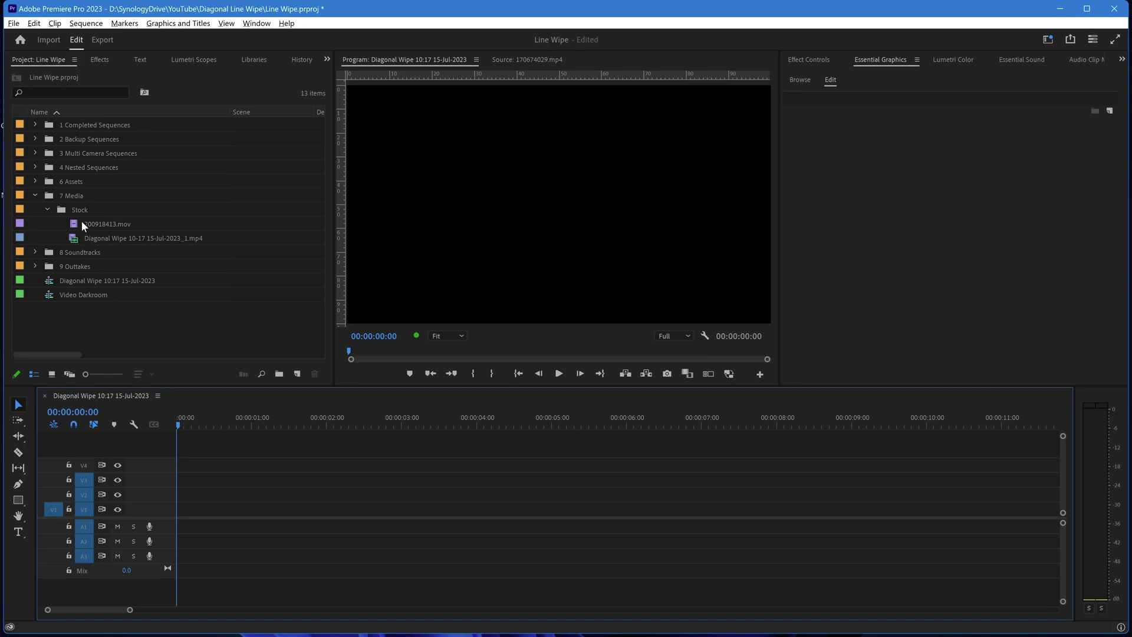
# Step: Add 200918413.mov to V1, keep the existing sequence settings, and trim its end to 00:00:04:49
pyautogui.moveTo(76, 224); pyautogui.dragTo(180, 517)
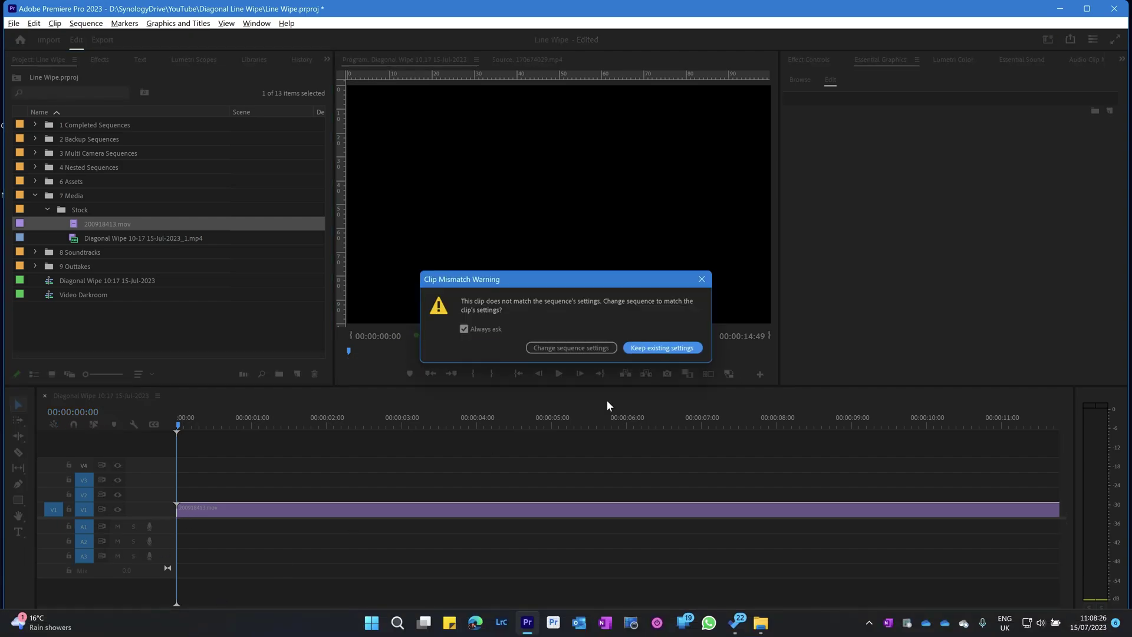
pyautogui.click(669, 348)
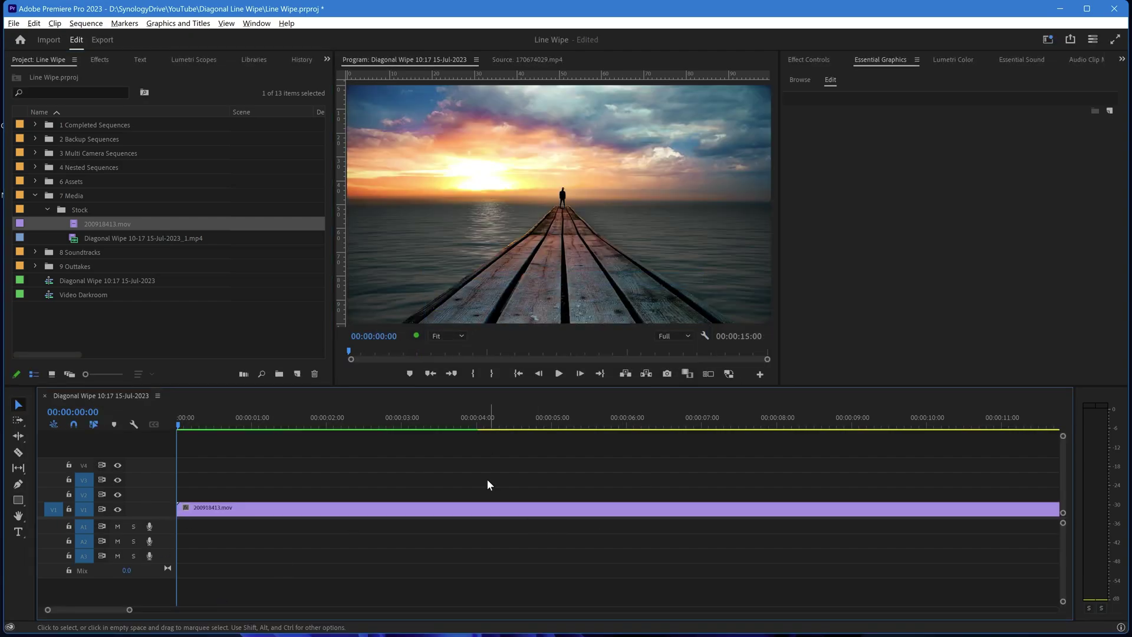
pyautogui.click(550, 423)
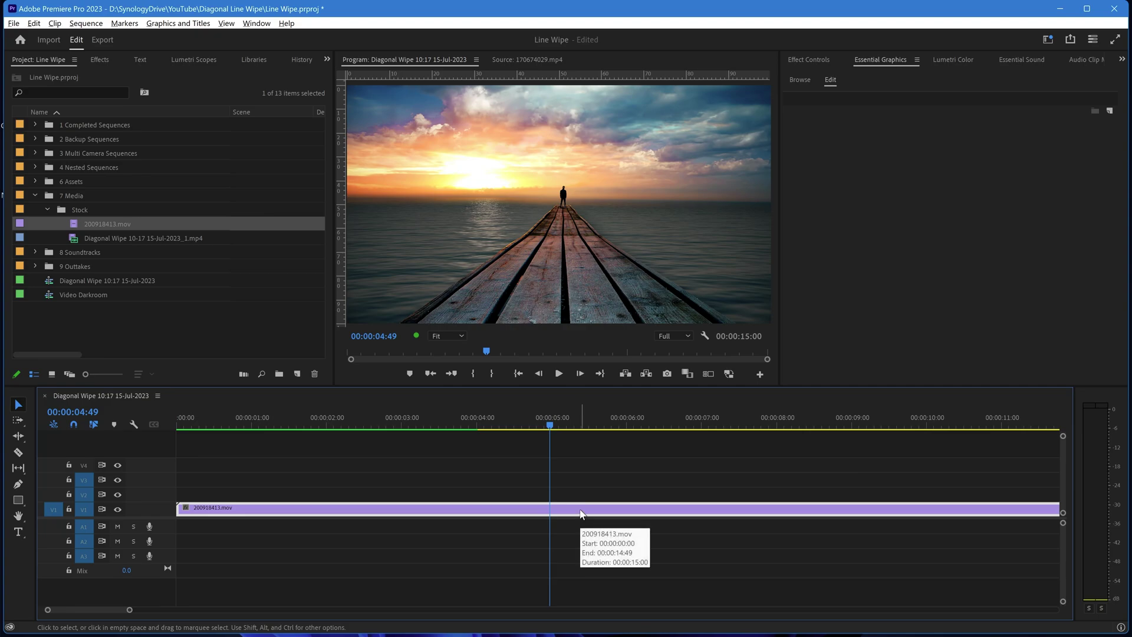
pyautogui.press('w')
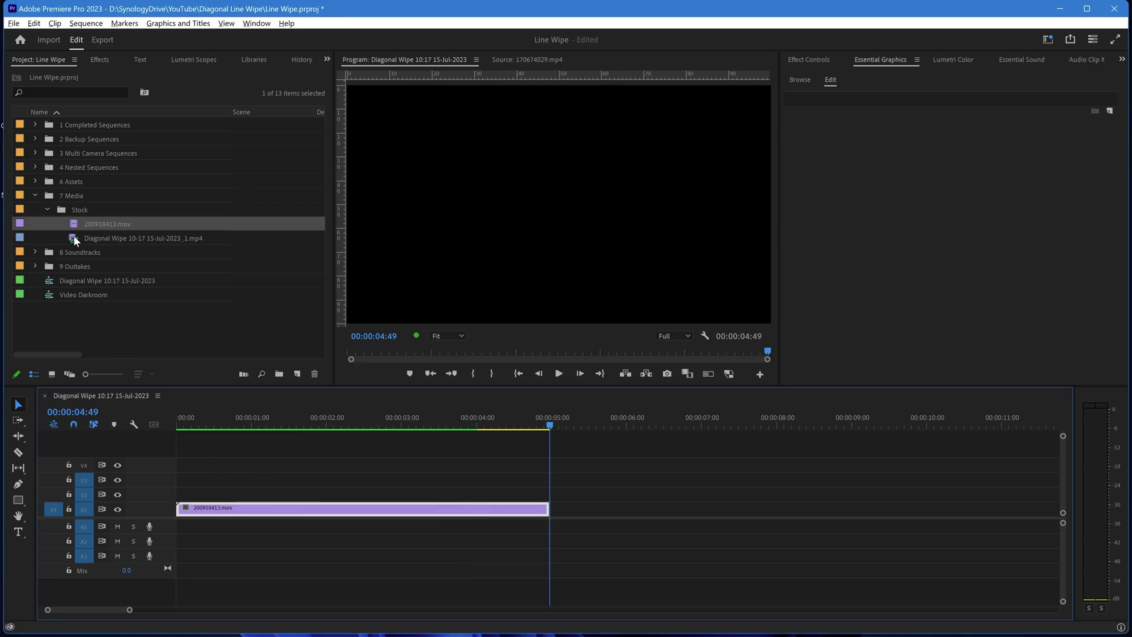
# Step: Place the Diagonal Wipe end-card mp4 after the pier clip and delete its audio
pyautogui.moveTo(74, 238); pyautogui.dragTo(558, 518)
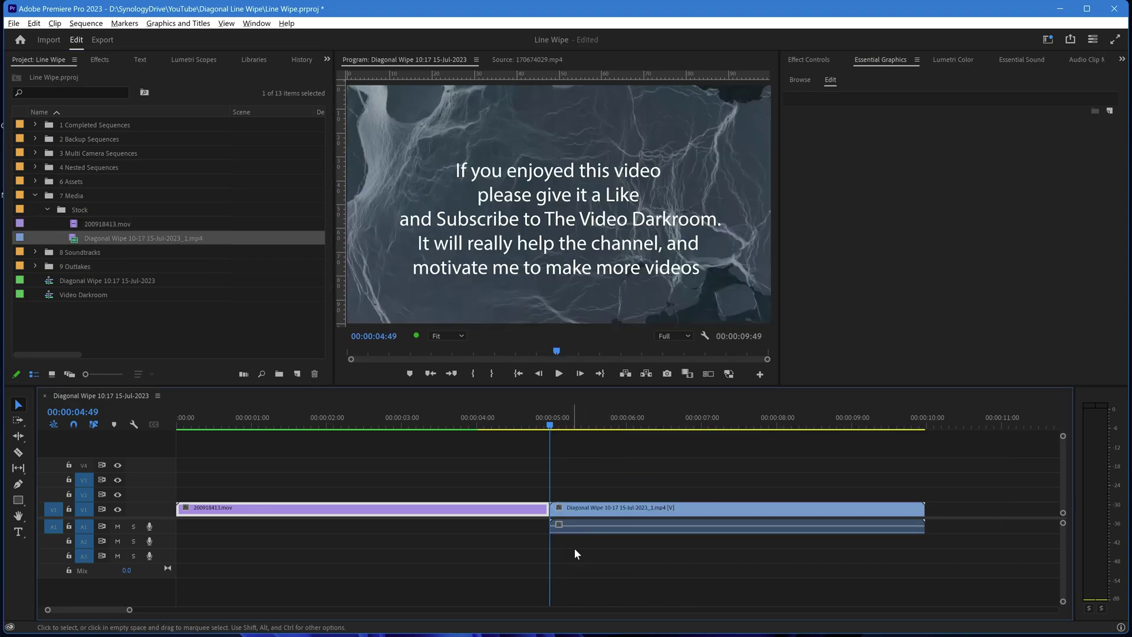
pyautogui.click(617, 527)
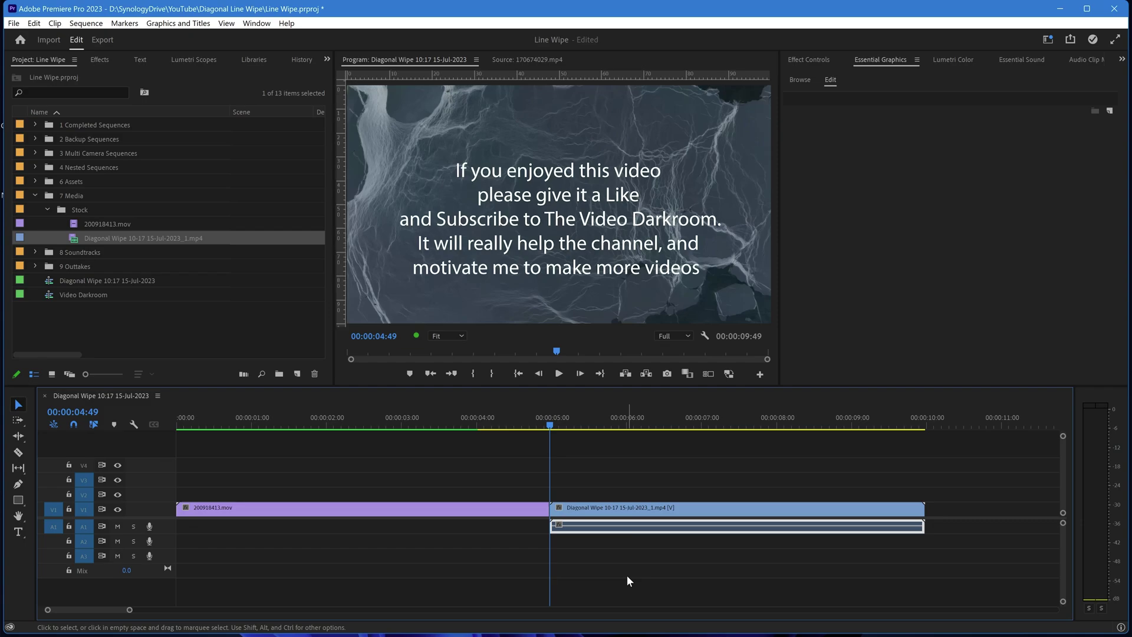
pyautogui.press('Delete')
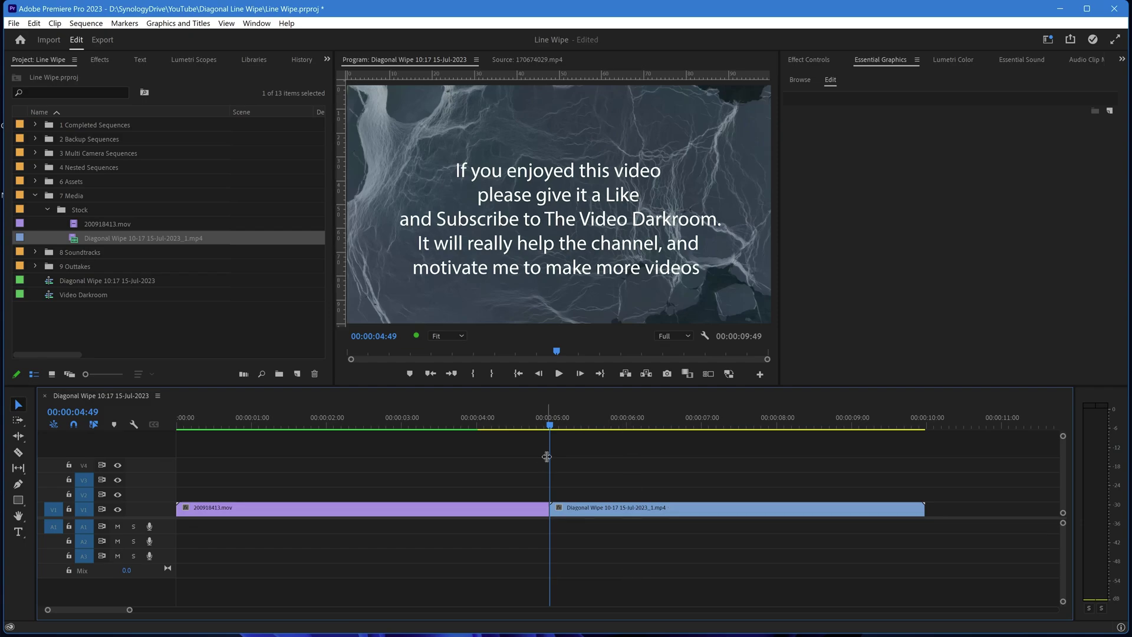
# Step: Lift the end-card clip up a track to start at 00:00:04:01 and park the playhead there
pyautogui.moveTo(550, 426); pyautogui.dragTo(611, 444)
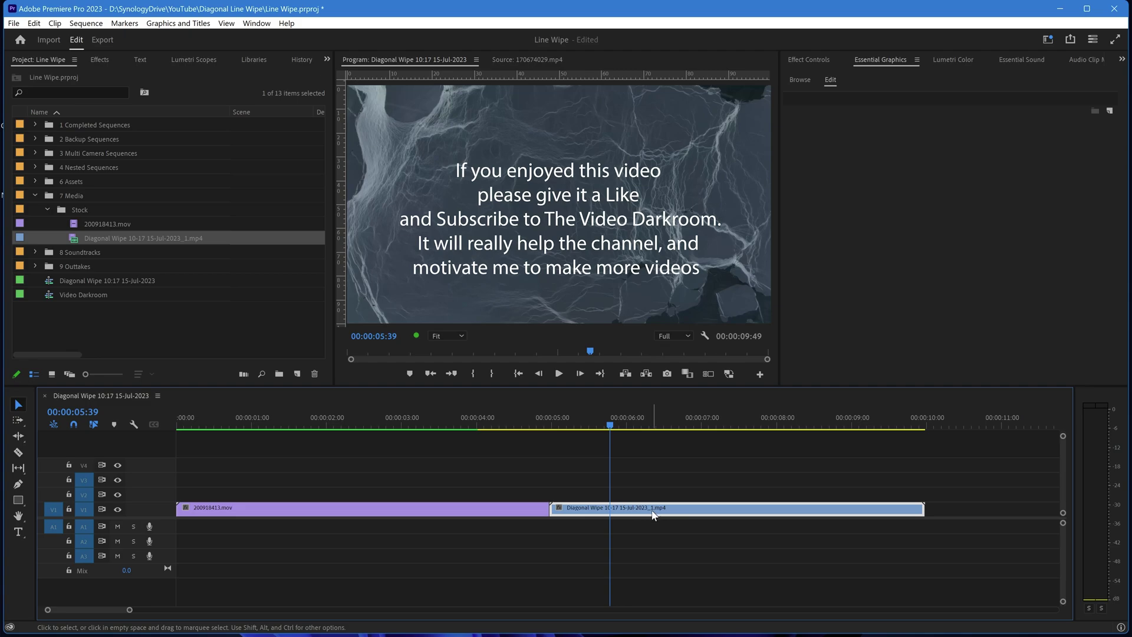
pyautogui.moveTo(652, 515); pyautogui.dragTo(580, 501)
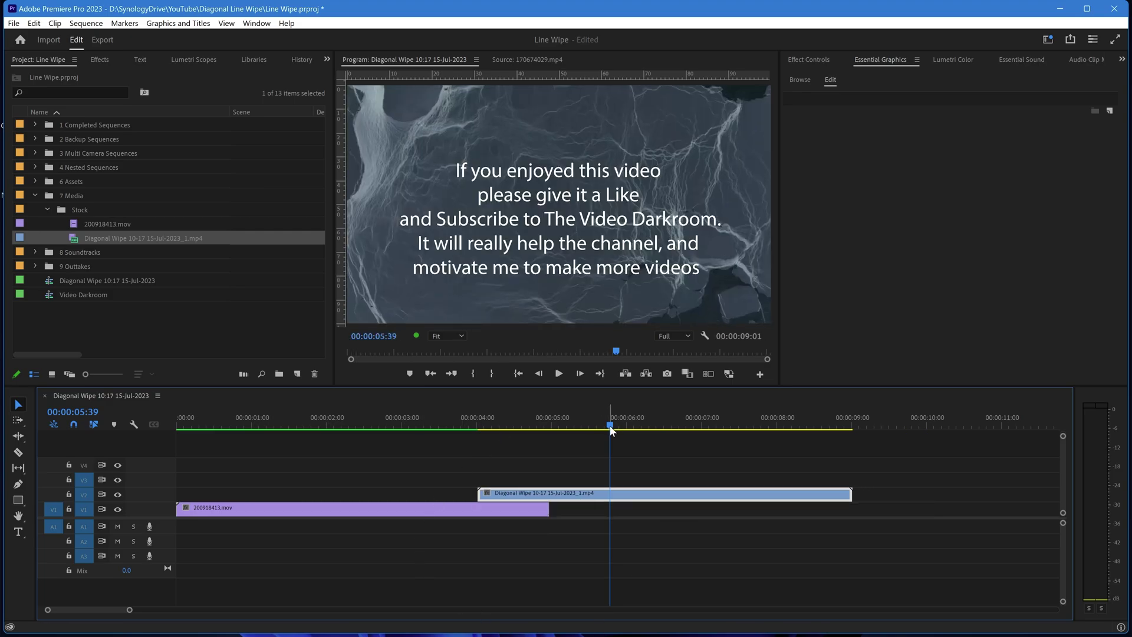
pyautogui.moveTo(611, 428); pyautogui.dragTo(510, 446)
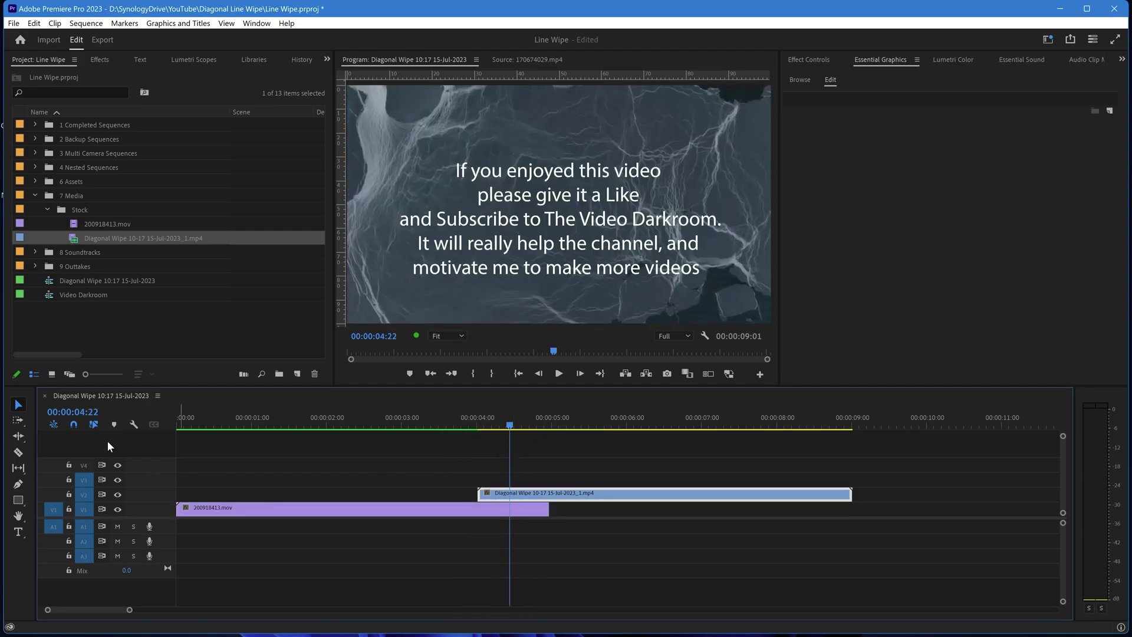
pyautogui.click(554, 439)
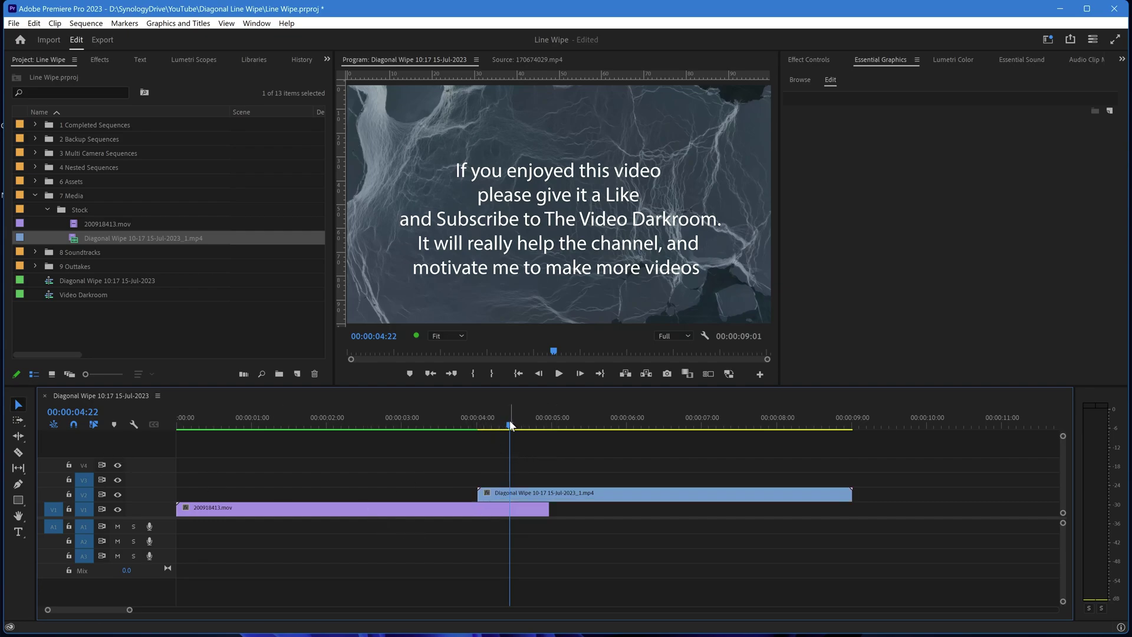
pyautogui.moveTo(511, 425); pyautogui.dragTo(480, 434)
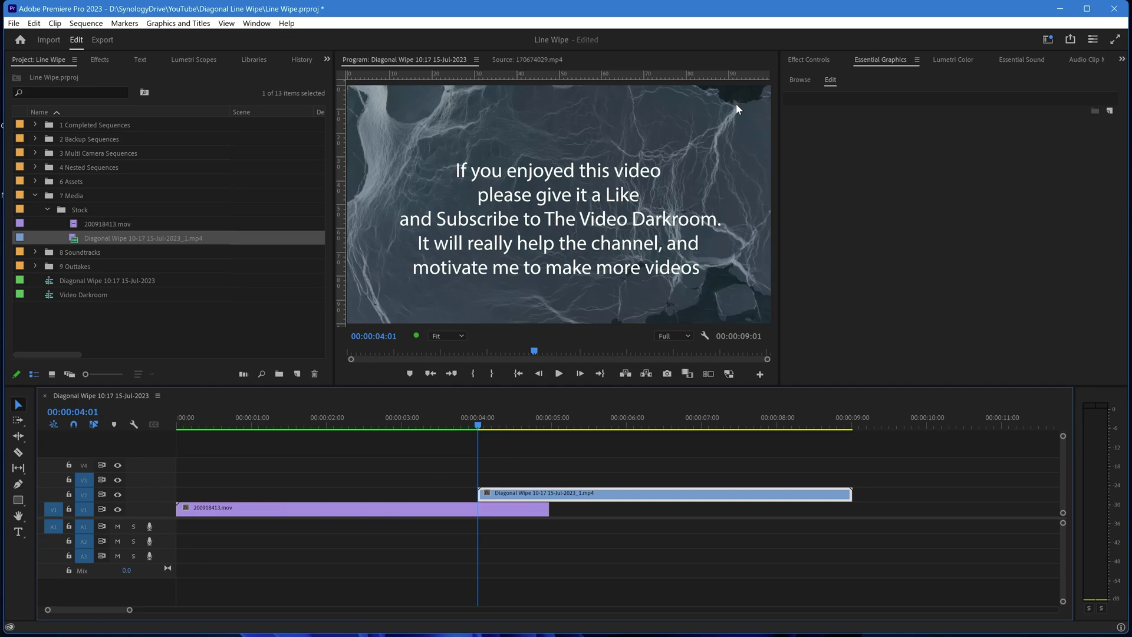
# Step: Add a black rectangle shape layer in Essential Graphics and stretch it to the frame edges
pyautogui.click(871, 62)
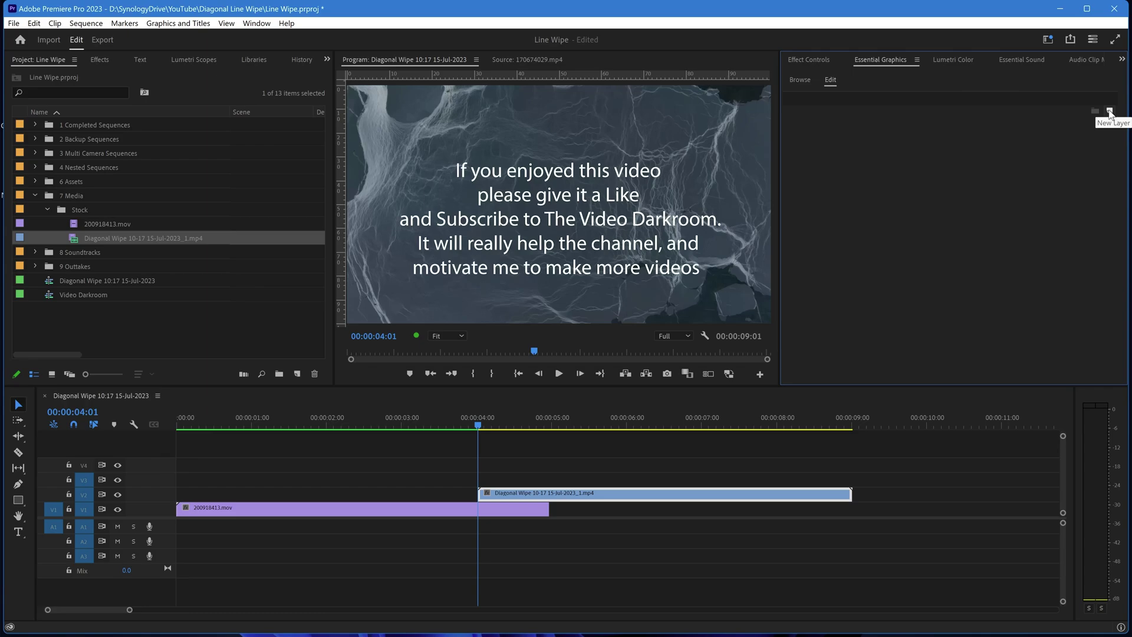
pyautogui.click(1109, 112)
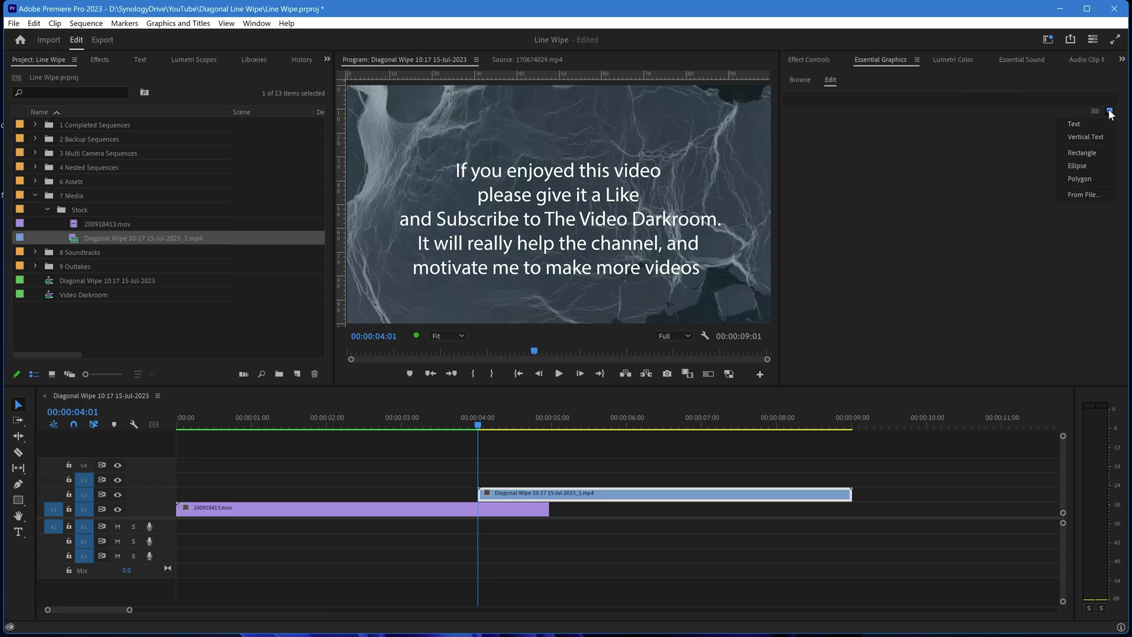
pyautogui.click(1076, 151)
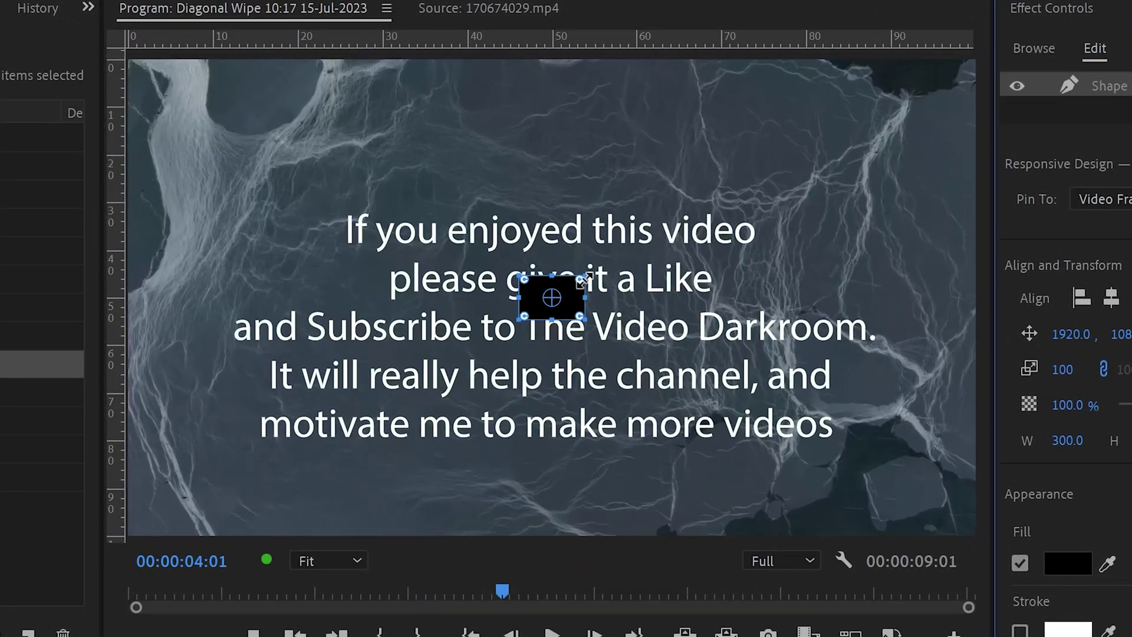
pyautogui.moveTo(580, 271); pyautogui.dragTo(938, 52)
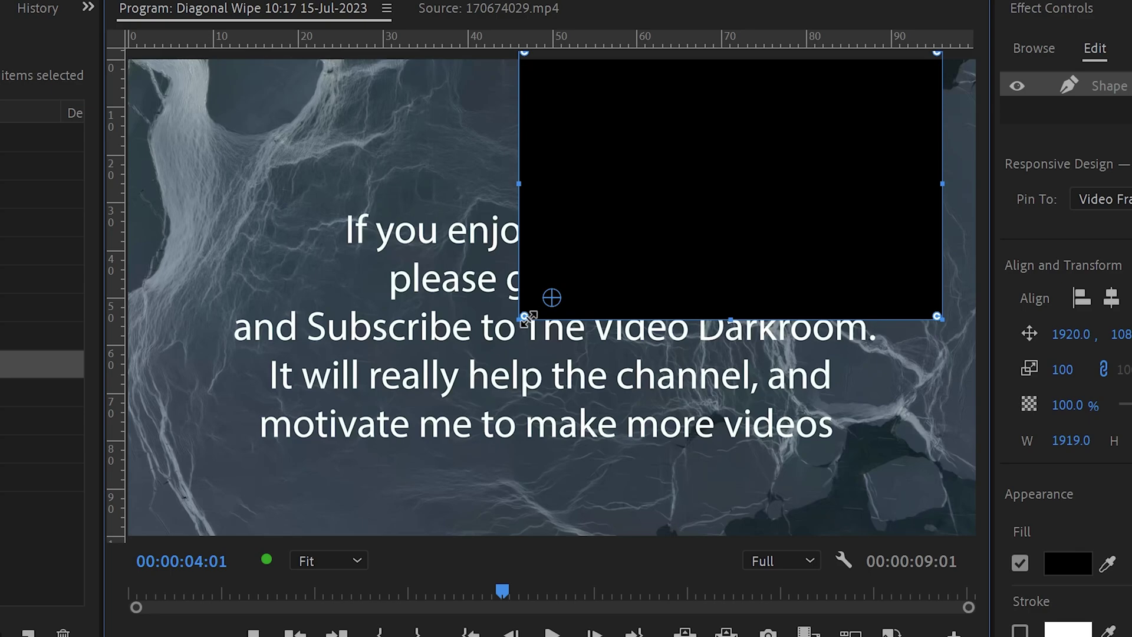
pyautogui.moveTo(525, 318); pyautogui.dragTo(143, 540)
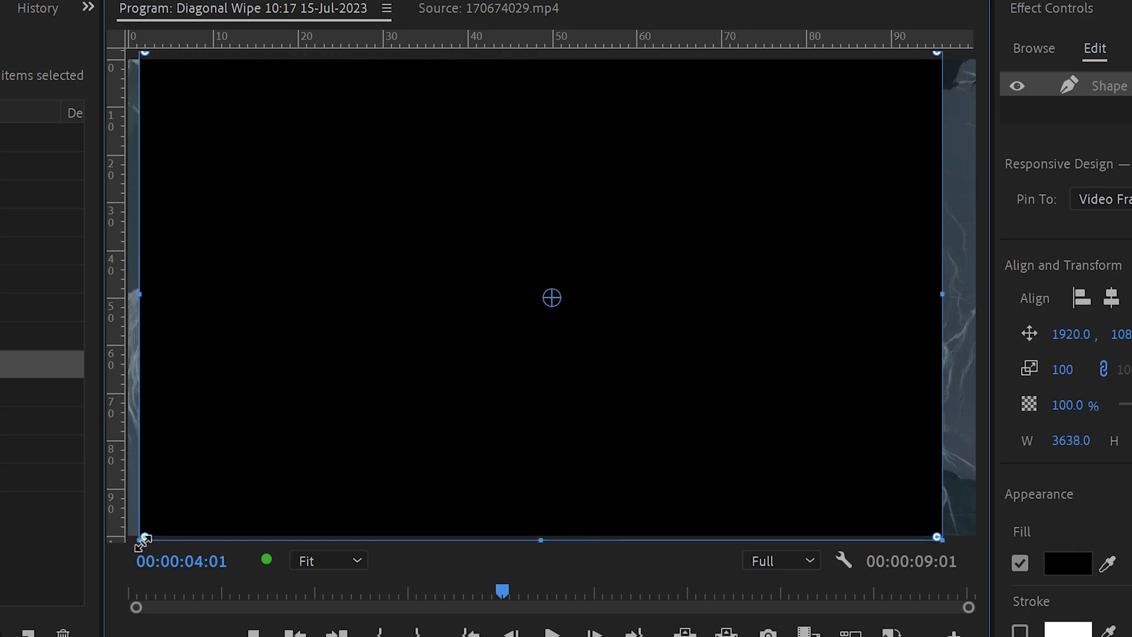
pyautogui.moveTo(937, 298); pyautogui.dragTo(979, 306)
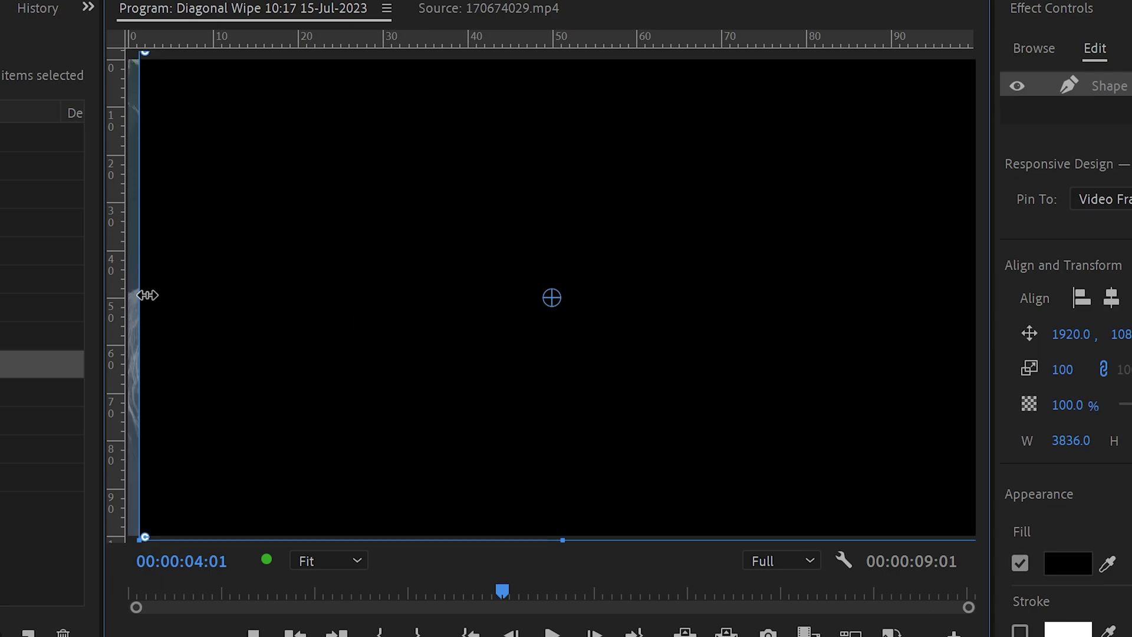
pyautogui.moveTo(147, 294); pyautogui.dragTo(130, 296)
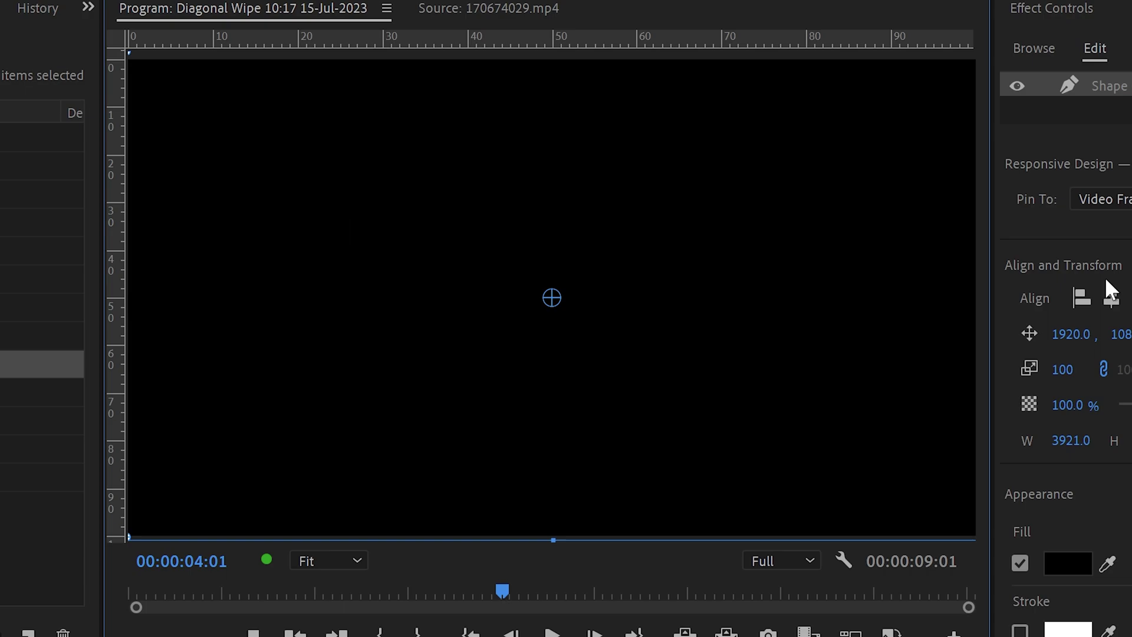
# Step: Set the rectangle shape's Scale to 105
pyautogui.click(1063, 369)
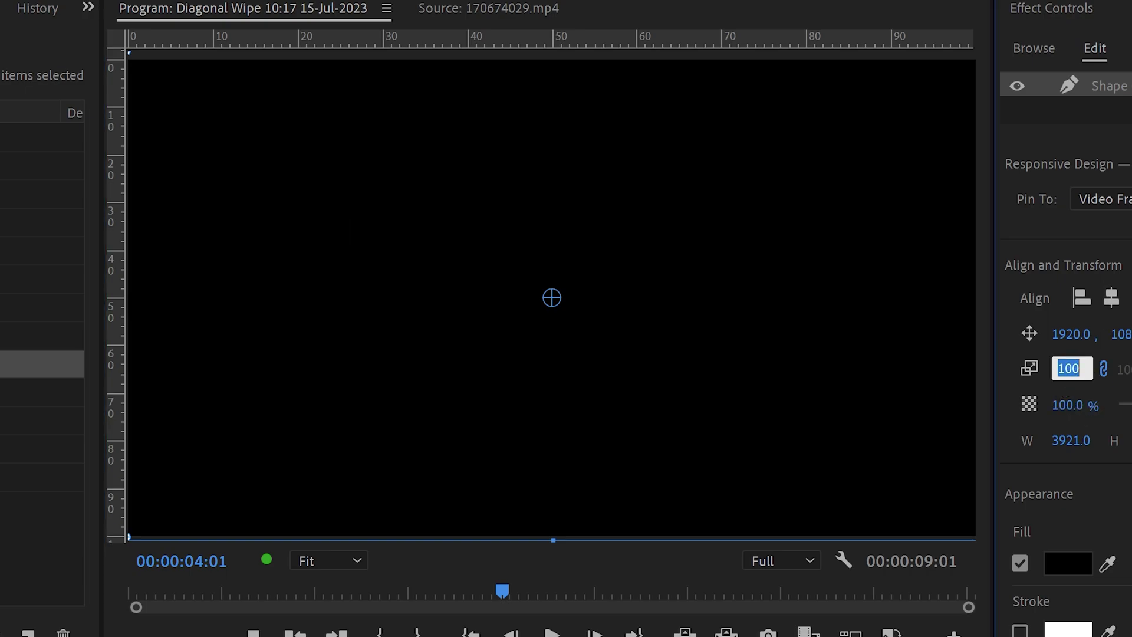
pyautogui.write('105')
pyautogui.press('Return')
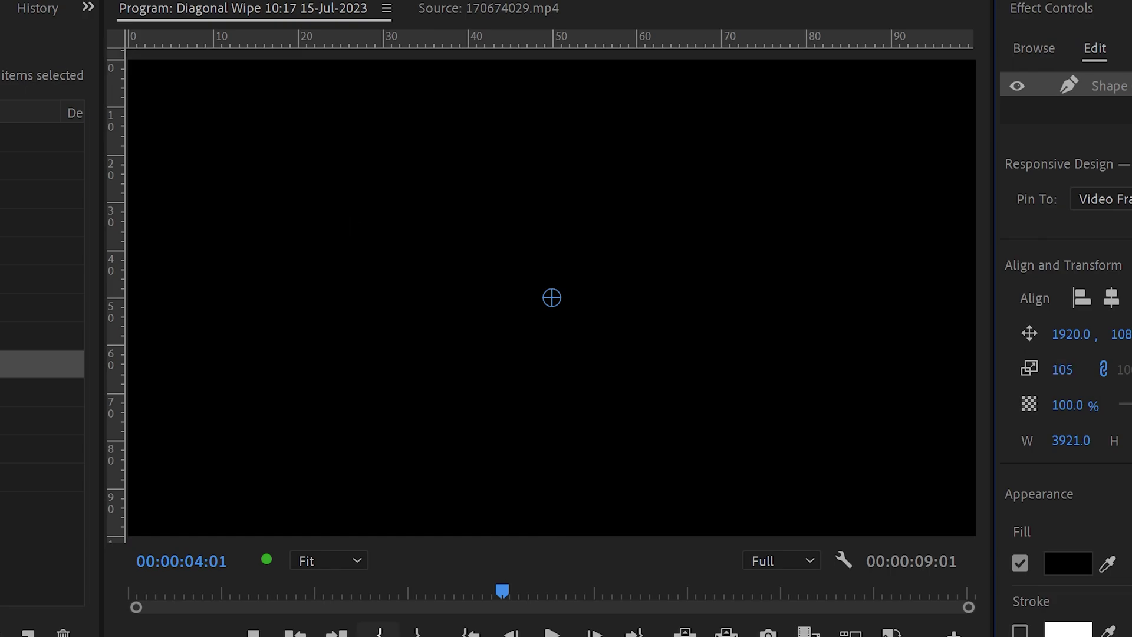
# Step: Zoom the Program monitor to 25% and, with the Pen tool, drag the shape's bottom-left corner left
pyautogui.click(309, 566)
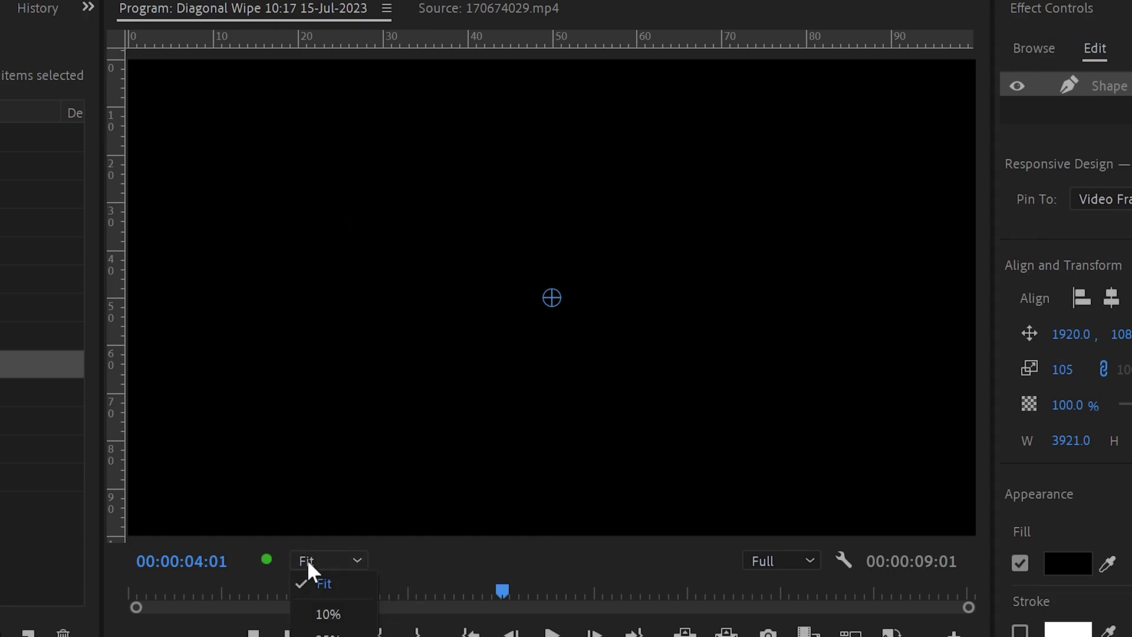
pyautogui.click(334, 632)
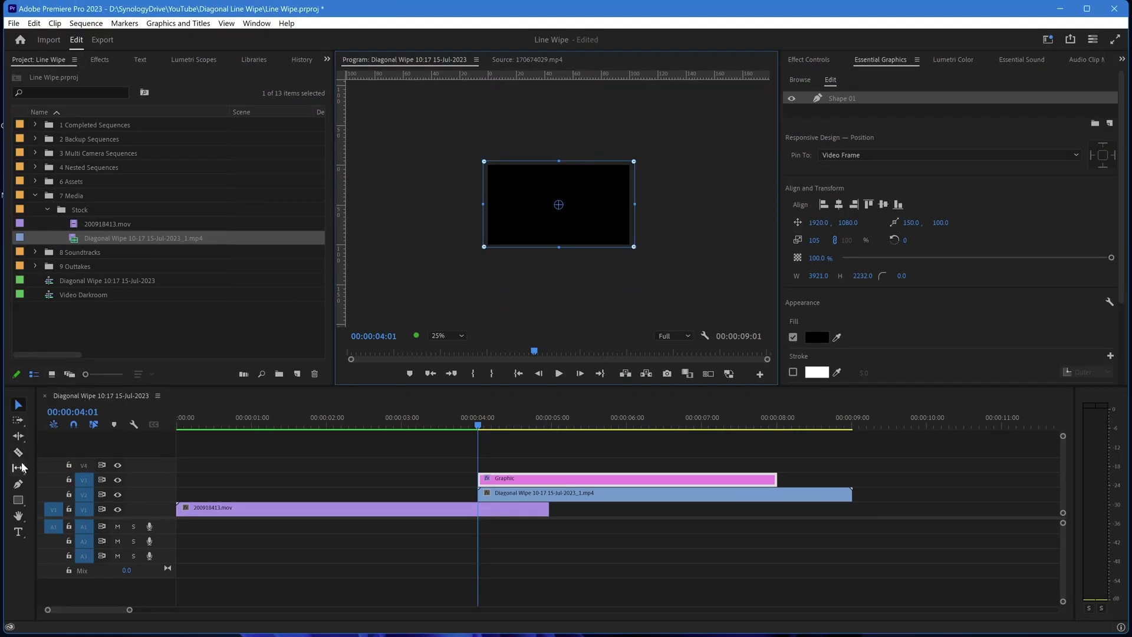
pyautogui.click(18, 484)
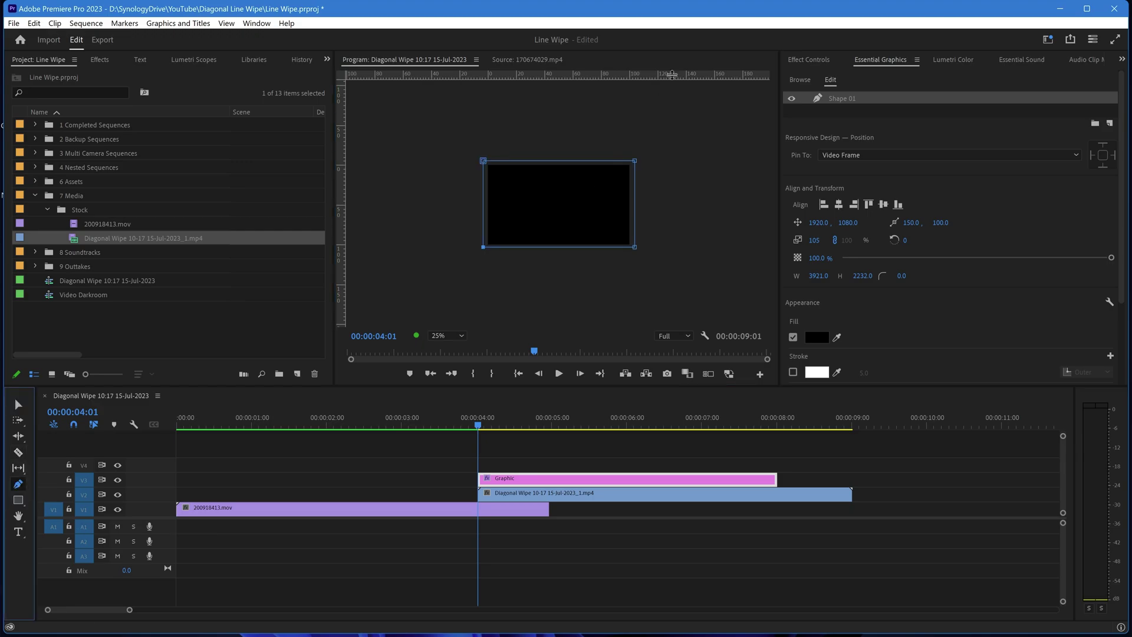
pyautogui.doubleClick(820, 99)
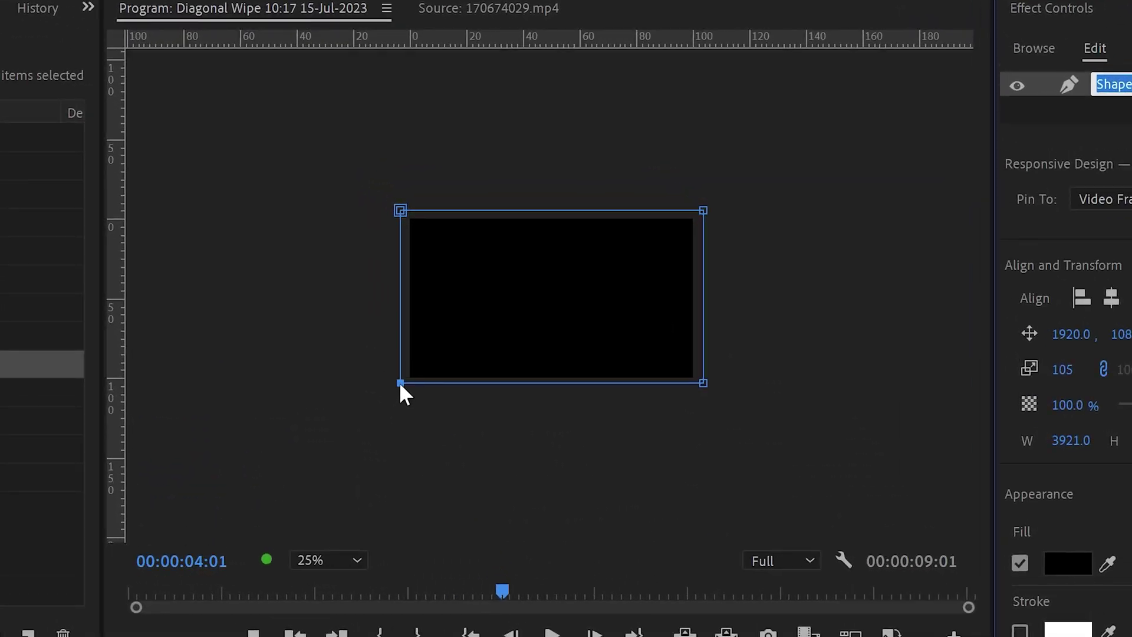
pyautogui.press('Return')
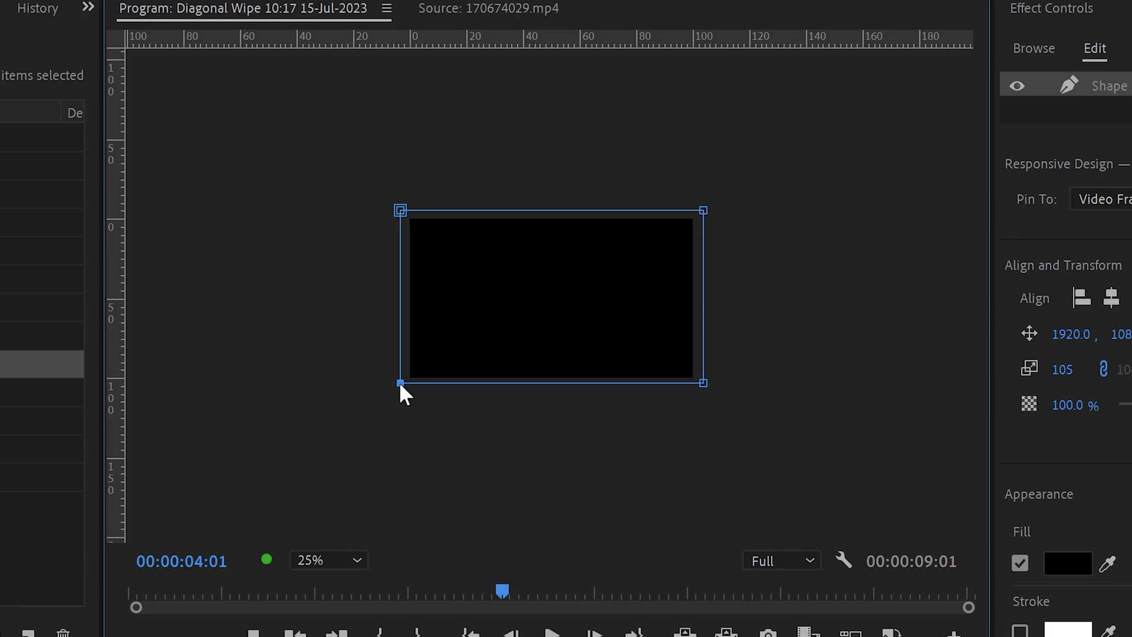
pyautogui.moveTo(400, 383); pyautogui.dragTo(334, 384)
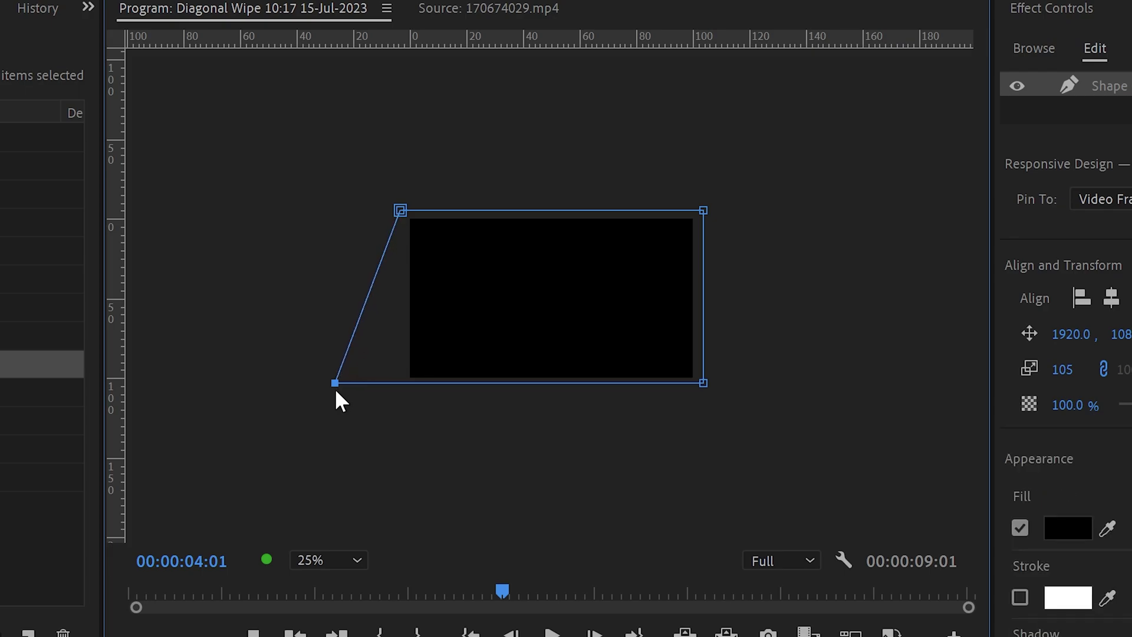
pyautogui.click(1059, 527)
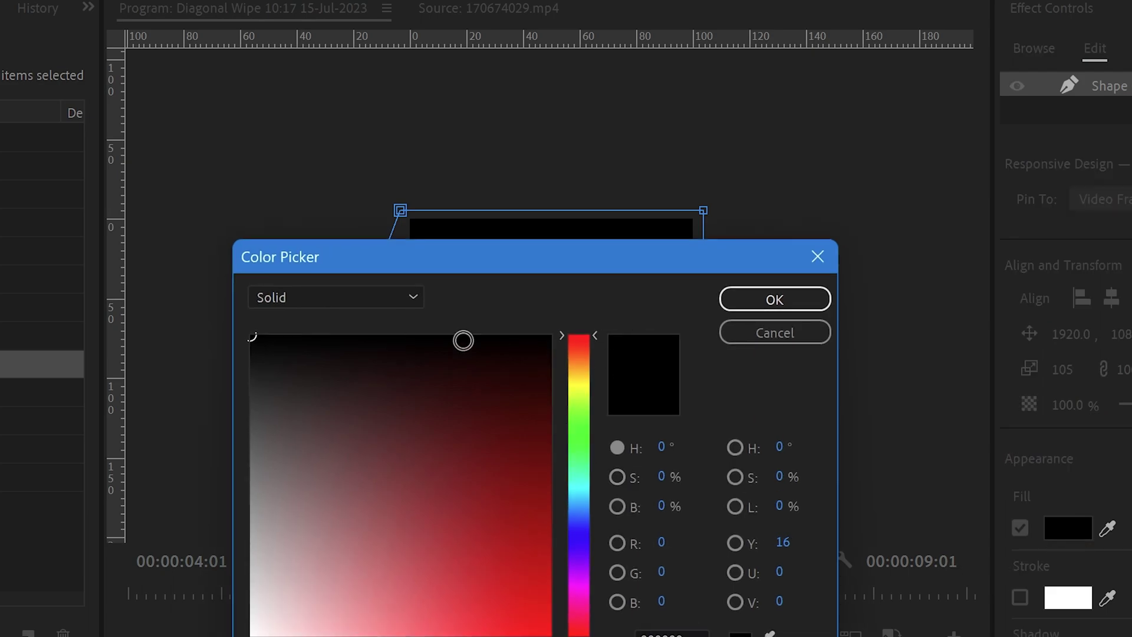
pyautogui.click(777, 300)
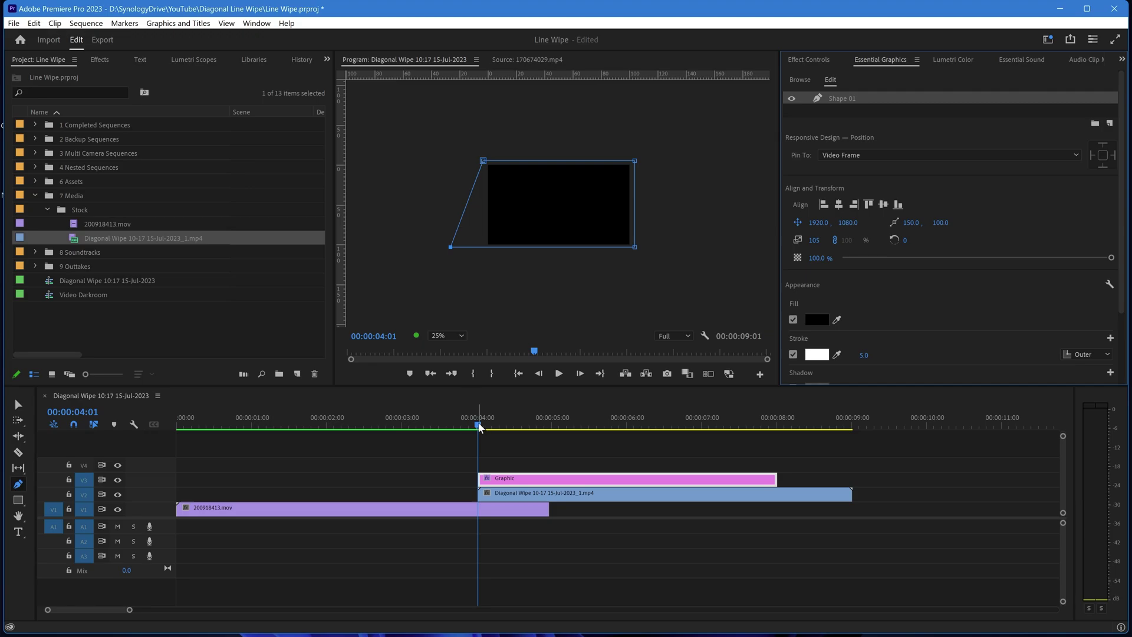
# Step: At 00:00:04:49, set the shape's Position X to 6878 so it clears the frame's right edge
pyautogui.moveTo(478, 426); pyautogui.dragTo(549, 435)
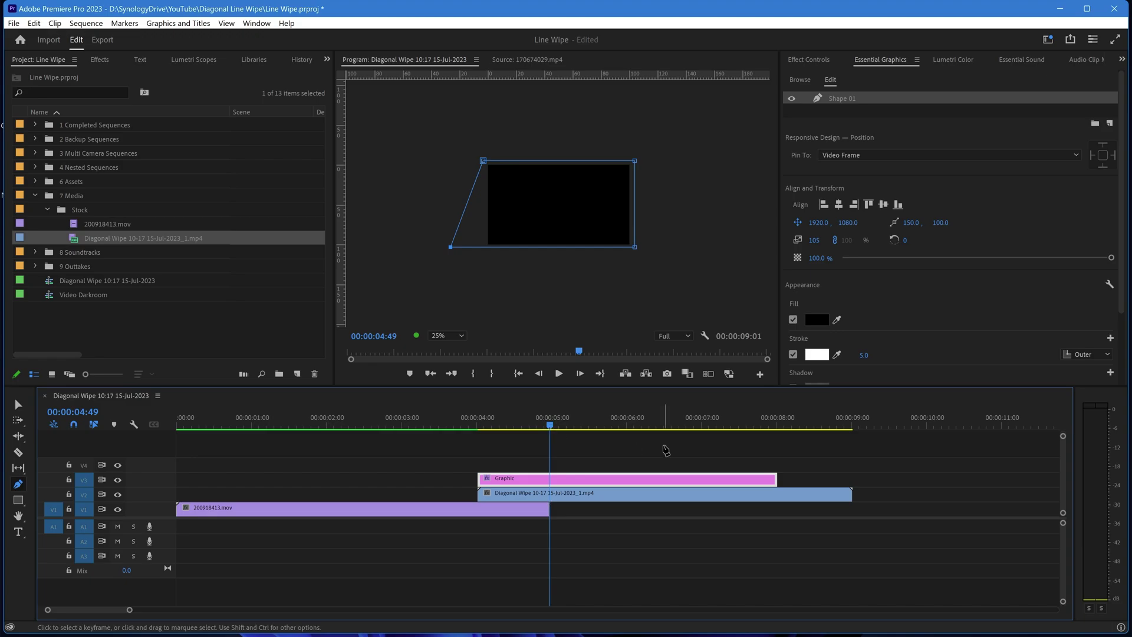
pyautogui.moveTo(820, 224); pyautogui.dragTo(1131, 224)
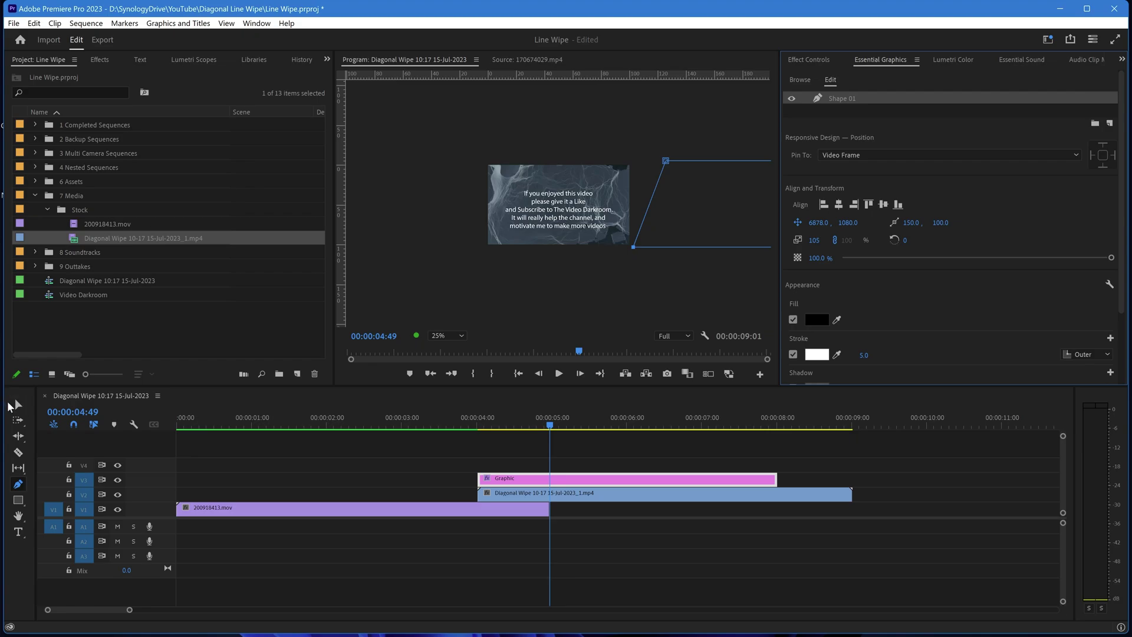
pyautogui.click(17, 405)
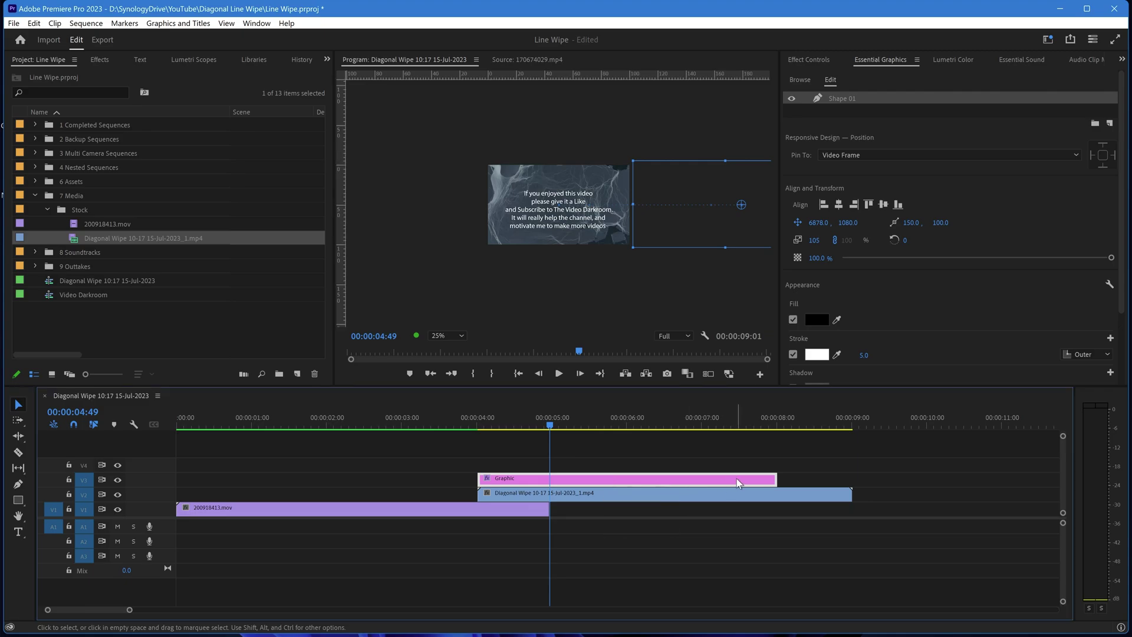
# Step: Cut the Graphic clip at 00:00:04:49, delete the trailing piece, and scrub back to check the wipe
pyautogui.hotkey('ctrl', 'k')
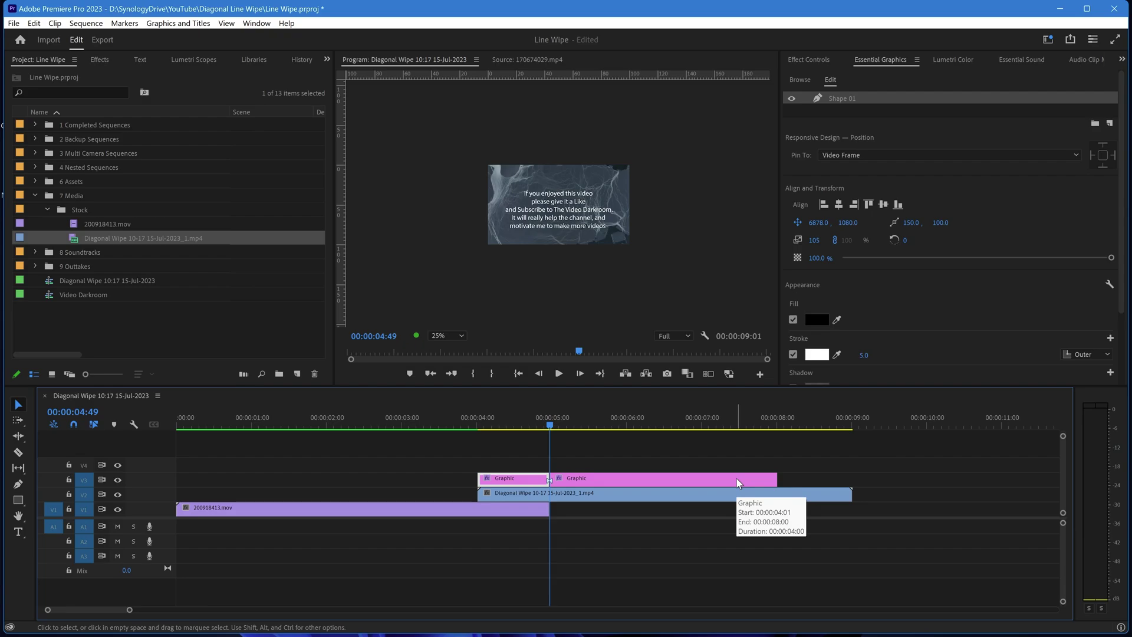
pyautogui.click(737, 478)
pyautogui.press('Delete')
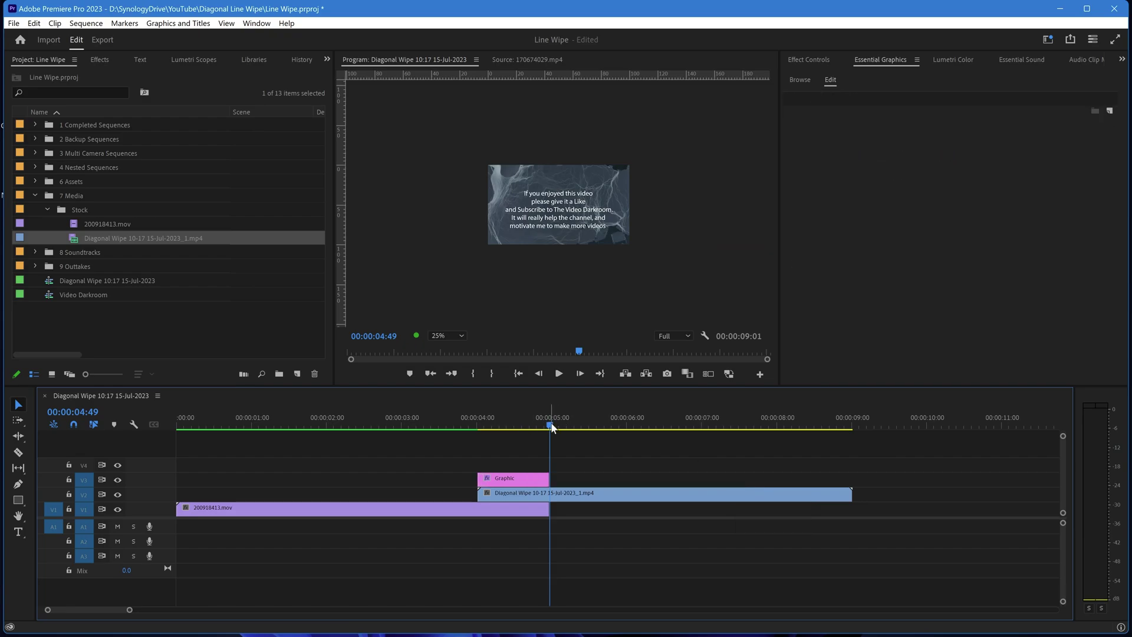
pyautogui.moveTo(550, 424); pyautogui.dragTo(517, 447)
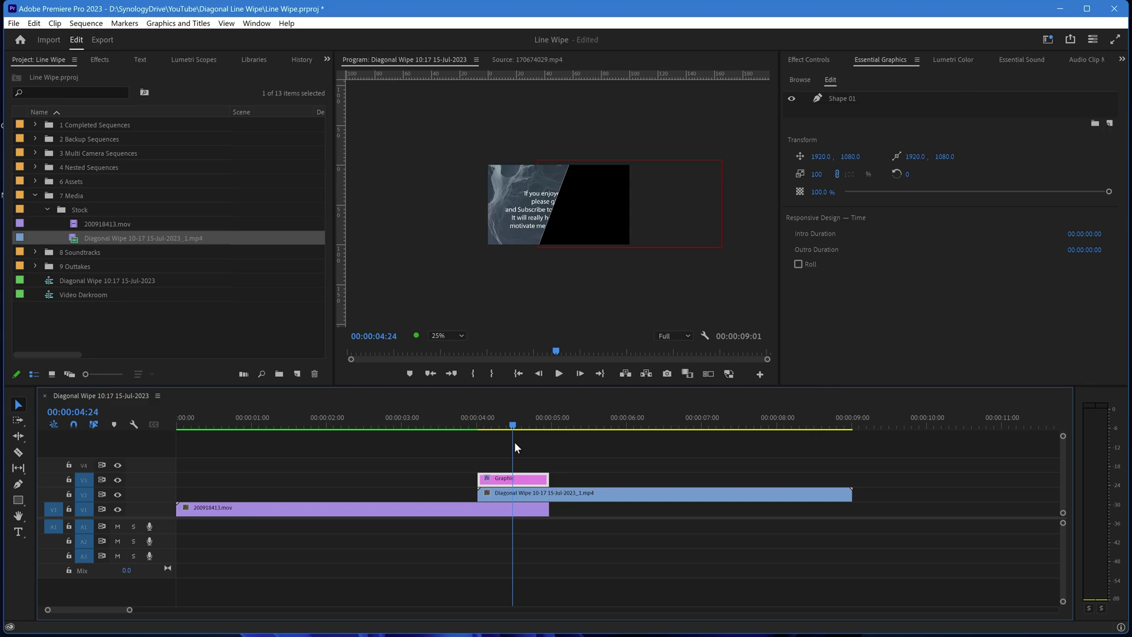
pyautogui.click(527, 495)
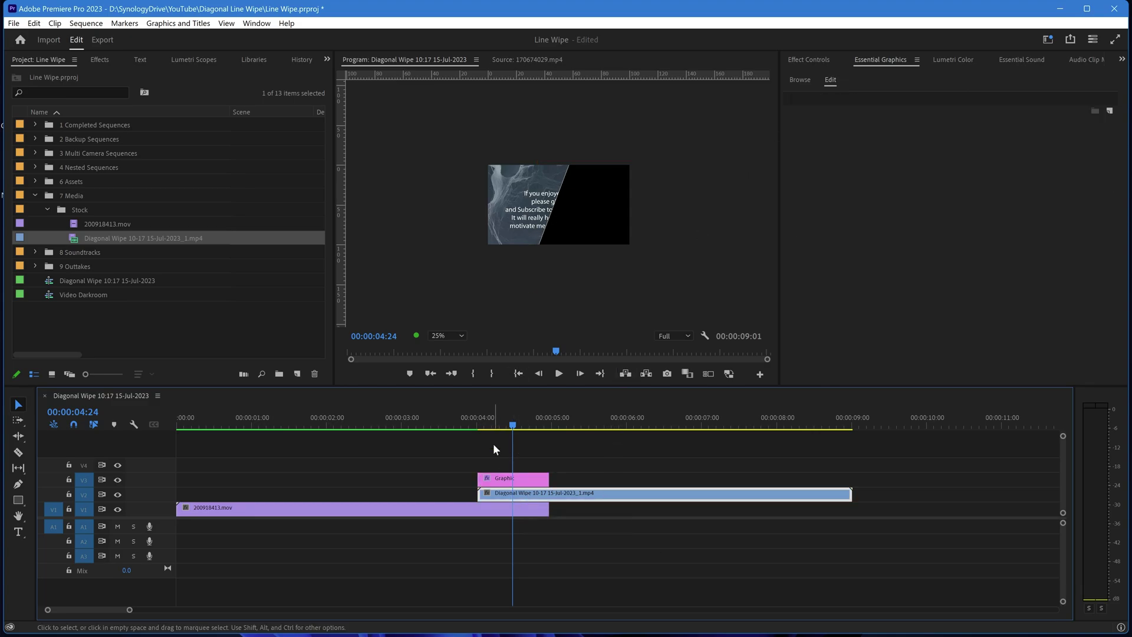
pyautogui.moveTo(514, 427)
pyautogui.mouseDown()
pyautogui.moveTo(467, 435)
pyautogui.moveTo(508, 430)
pyautogui.mouseUp()
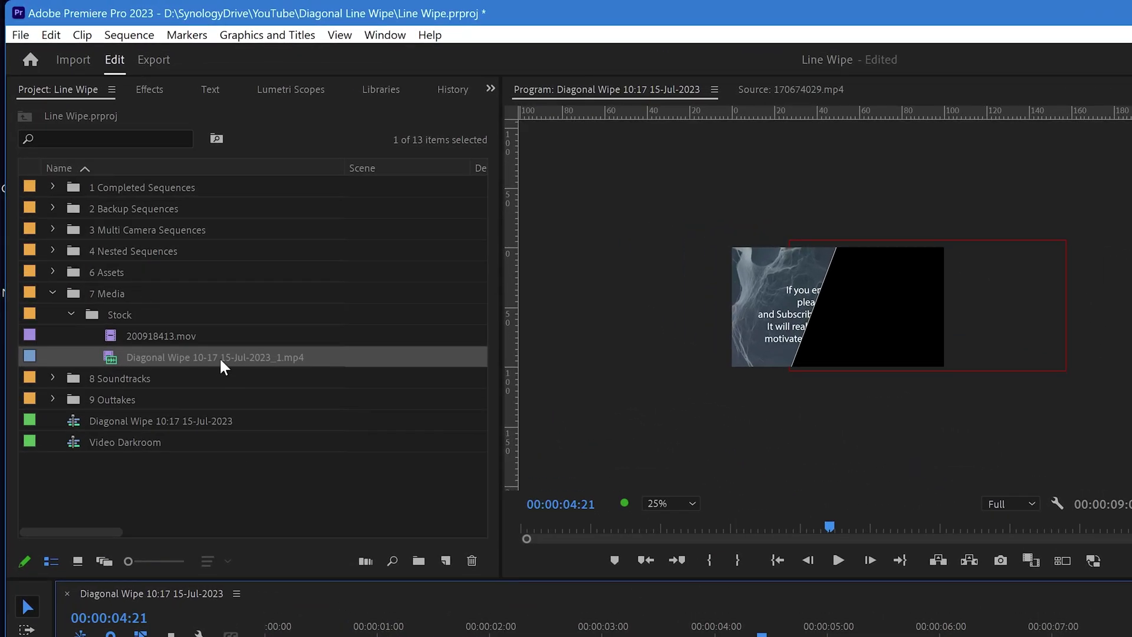
# Step: Apply Track Matte Key from Video Effects > Keying to the Diagonal Wipe end-card clip on V2
pyautogui.click(150, 89)
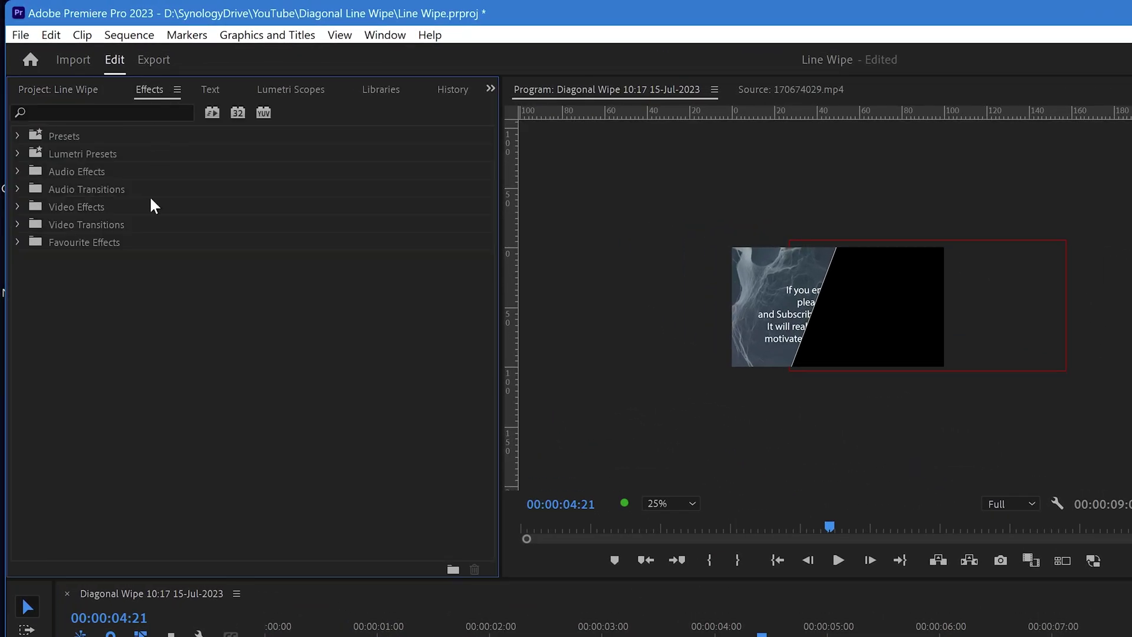
pyautogui.click(18, 206)
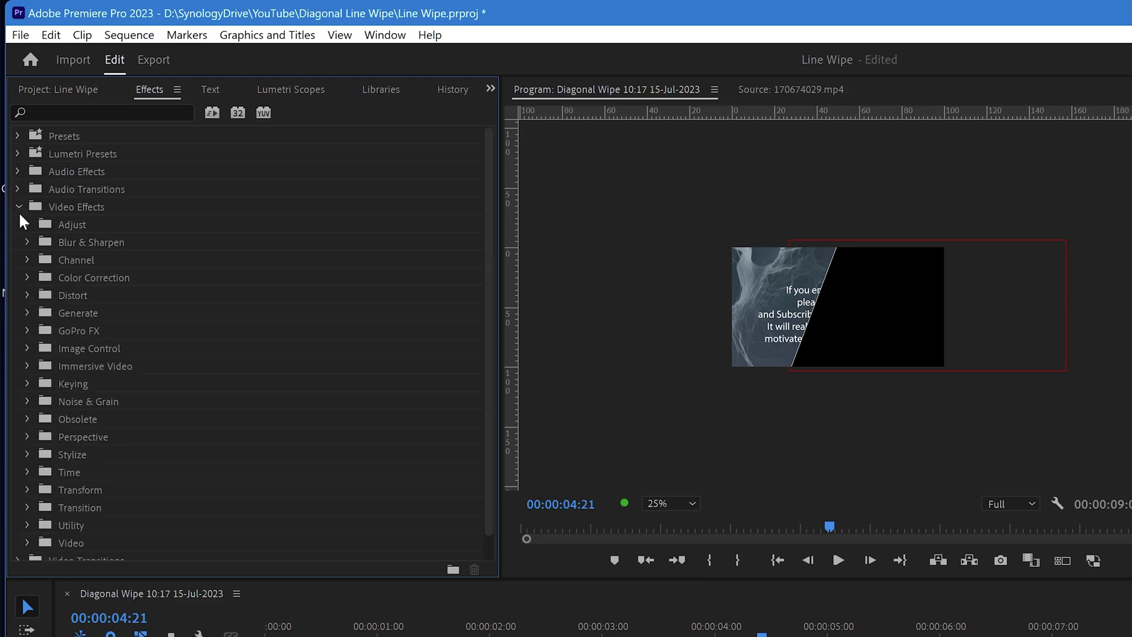
pyautogui.click(26, 383)
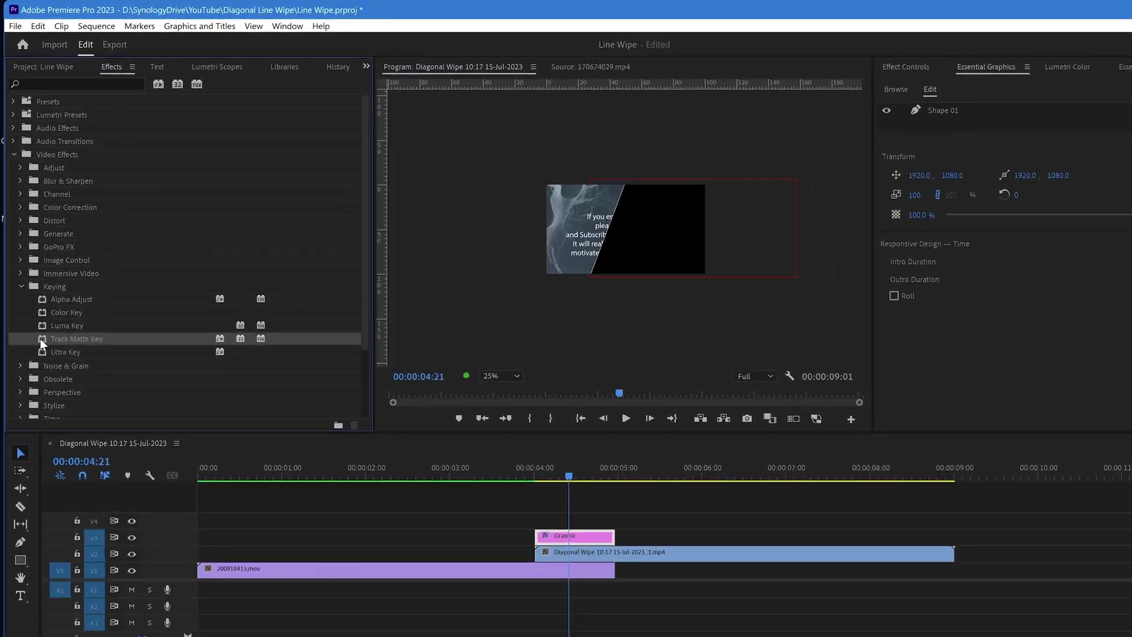
pyautogui.moveTo(312, 381); pyautogui.dragTo(547, 494)
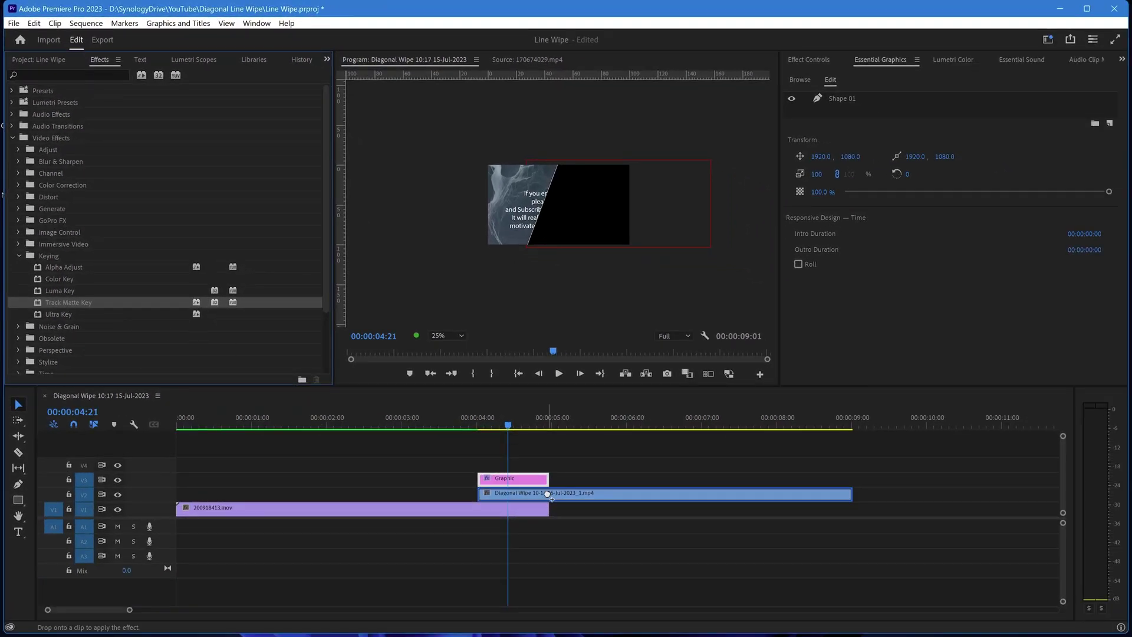
pyautogui.moveTo(547, 494); pyautogui.dragTo(548, 497)
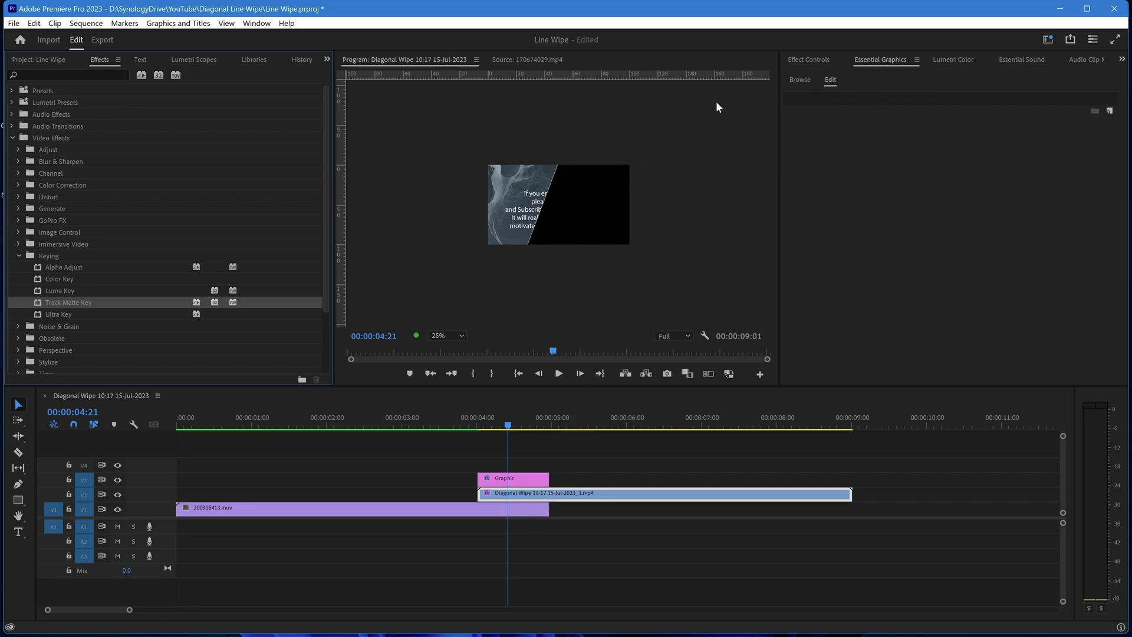
# Step: Set Track Matte Key's Matte to Video 3 with Reverse ticked, and scrub to preview the wipe
pyautogui.click(801, 58)
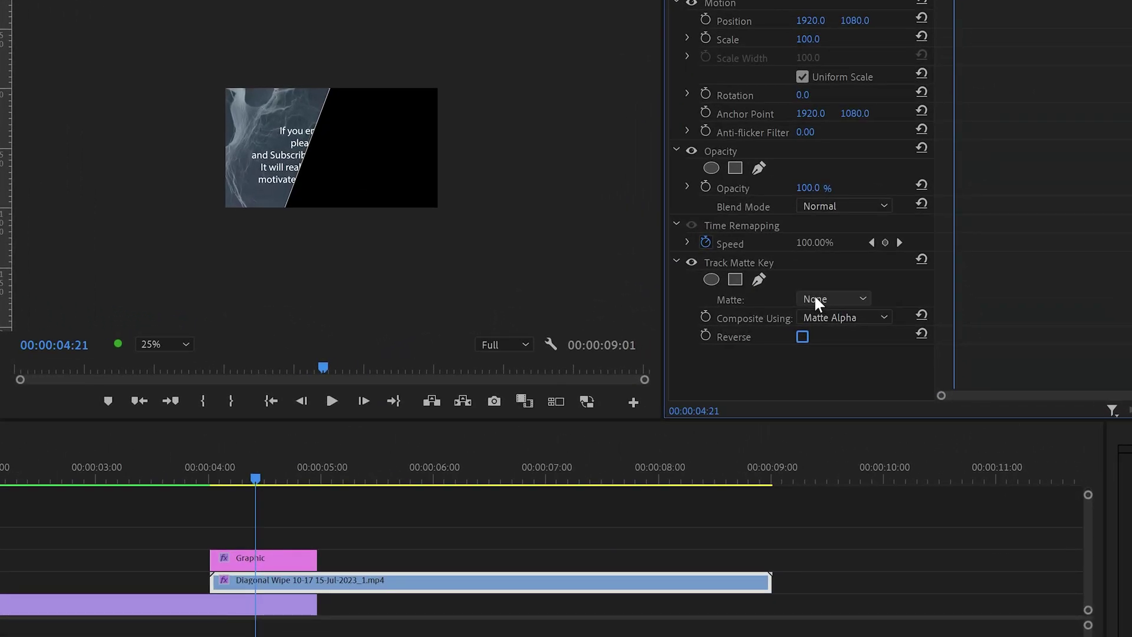
pyautogui.click(815, 299)
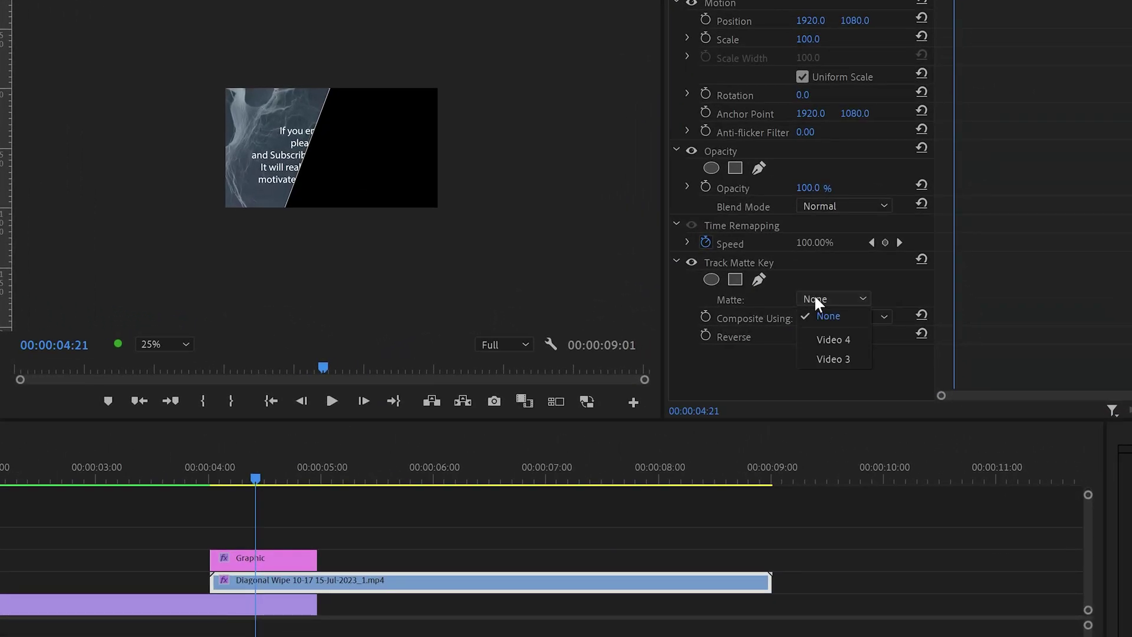
pyautogui.click(840, 356)
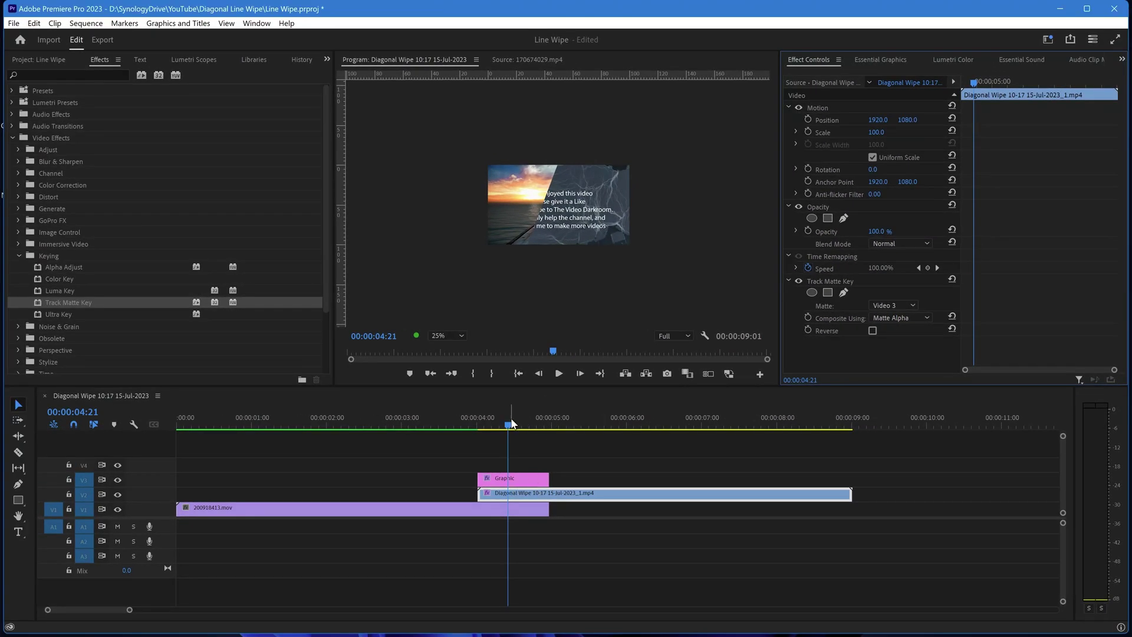
pyautogui.moveTo(506, 427)
pyautogui.mouseDown()
pyautogui.moveTo(484, 426)
pyautogui.moveTo(524, 426)
pyautogui.moveTo(504, 423)
pyautogui.moveTo(512, 426)
pyautogui.mouseUp()
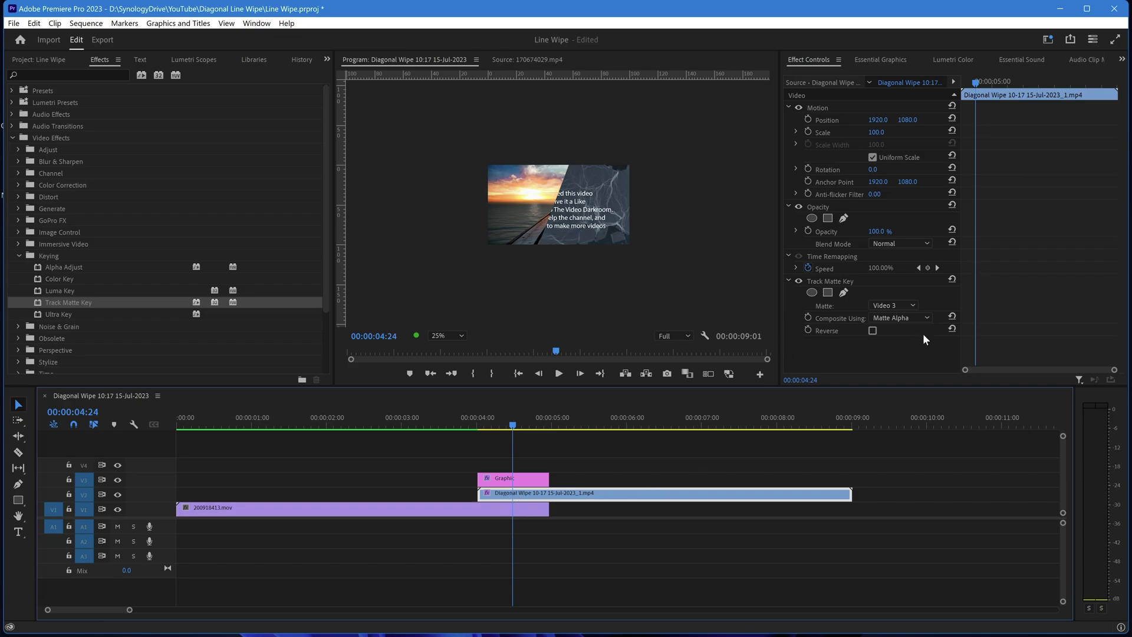
pyautogui.click(872, 329)
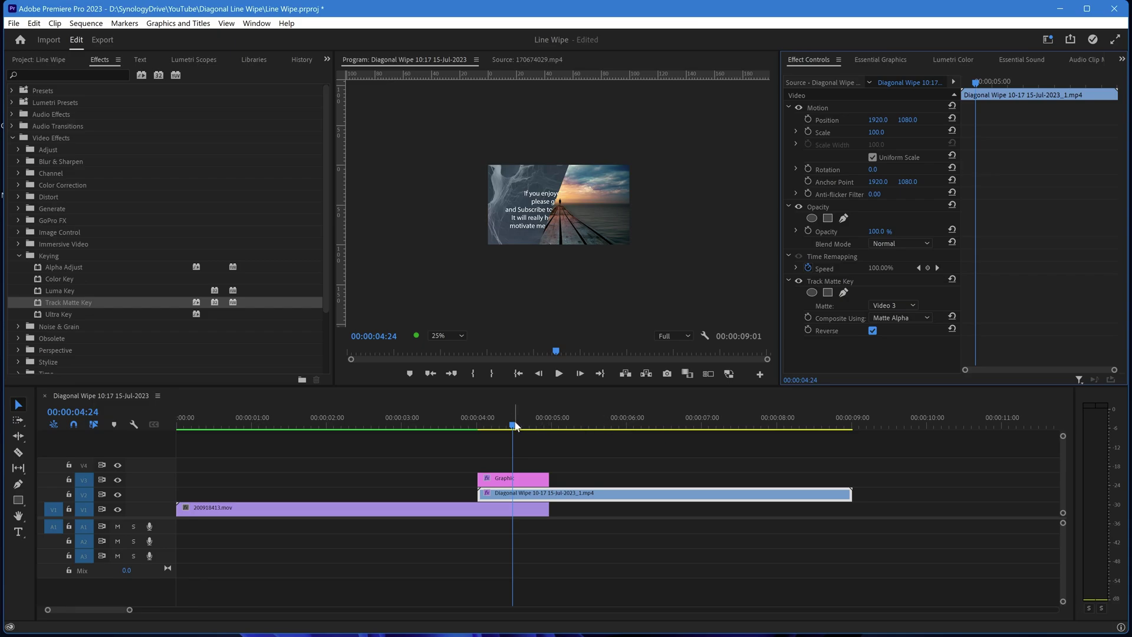
pyautogui.moveTo(508, 422)
pyautogui.mouseDown()
pyautogui.moveTo(472, 422)
pyautogui.moveTo(554, 420)
pyautogui.moveTo(510, 424)
pyautogui.mouseUp()
pyautogui.click(501, 478)
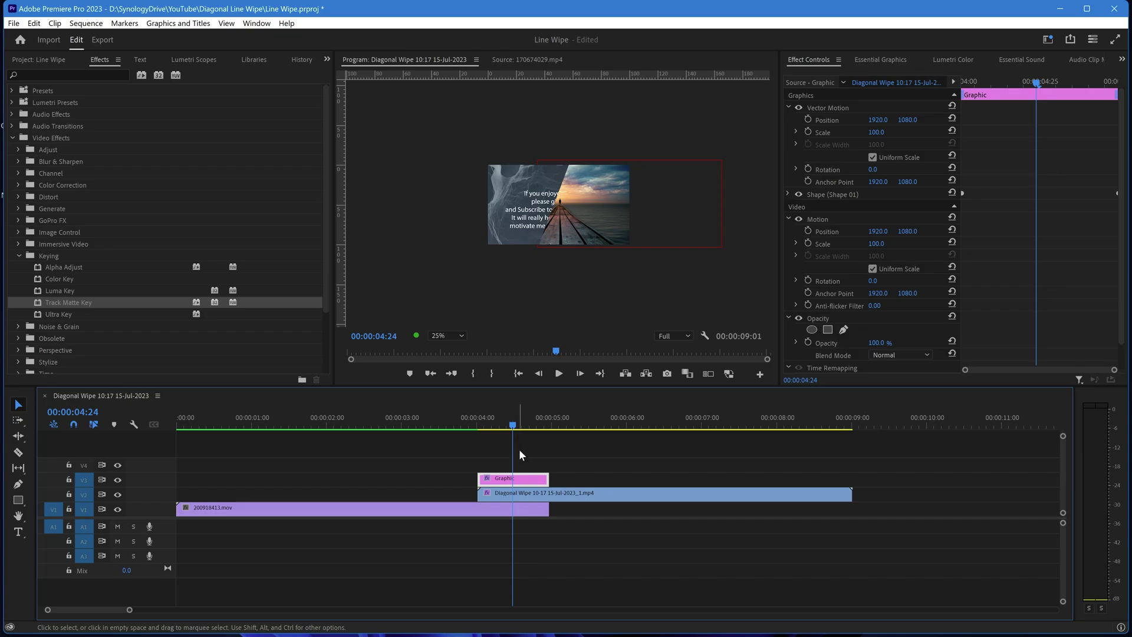
# Step: Keyframe Track Matte Key's Reverse to switch off at 00:00:04:49, then scrub to check the wipe
pyautogui.moveTo(513, 425); pyautogui.dragTo(481, 434)
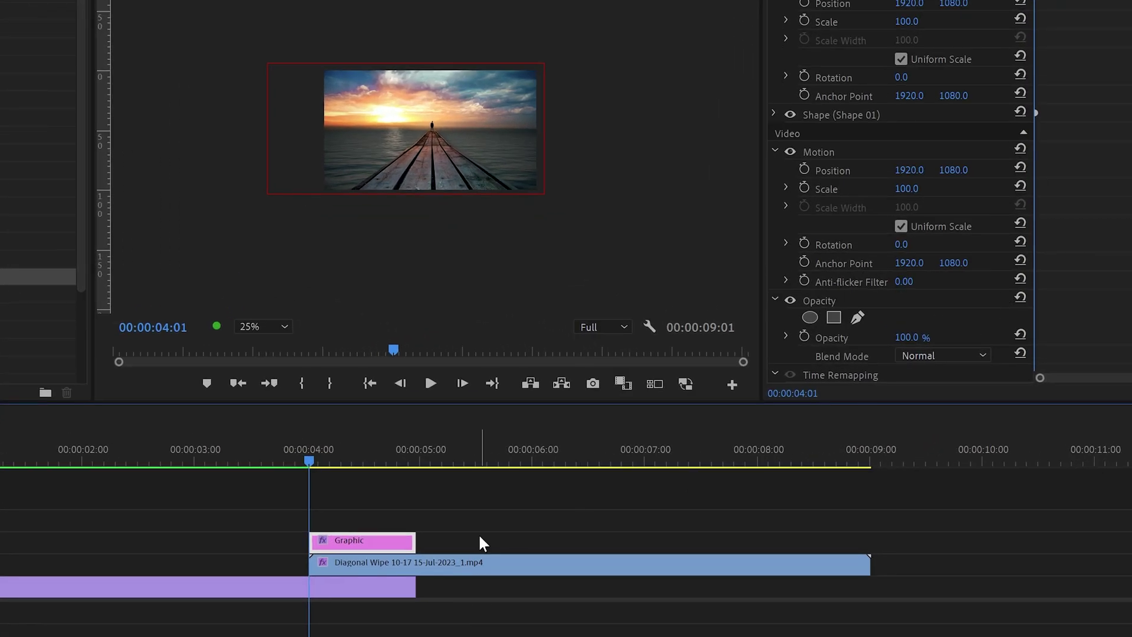
pyautogui.click(394, 558)
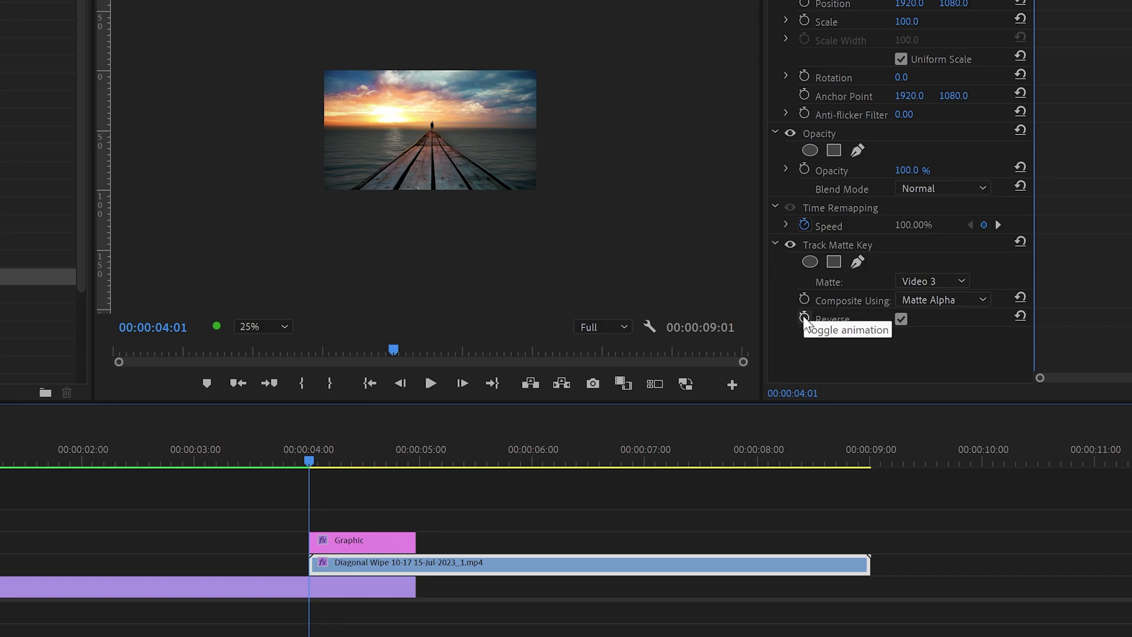
pyautogui.click(804, 318)
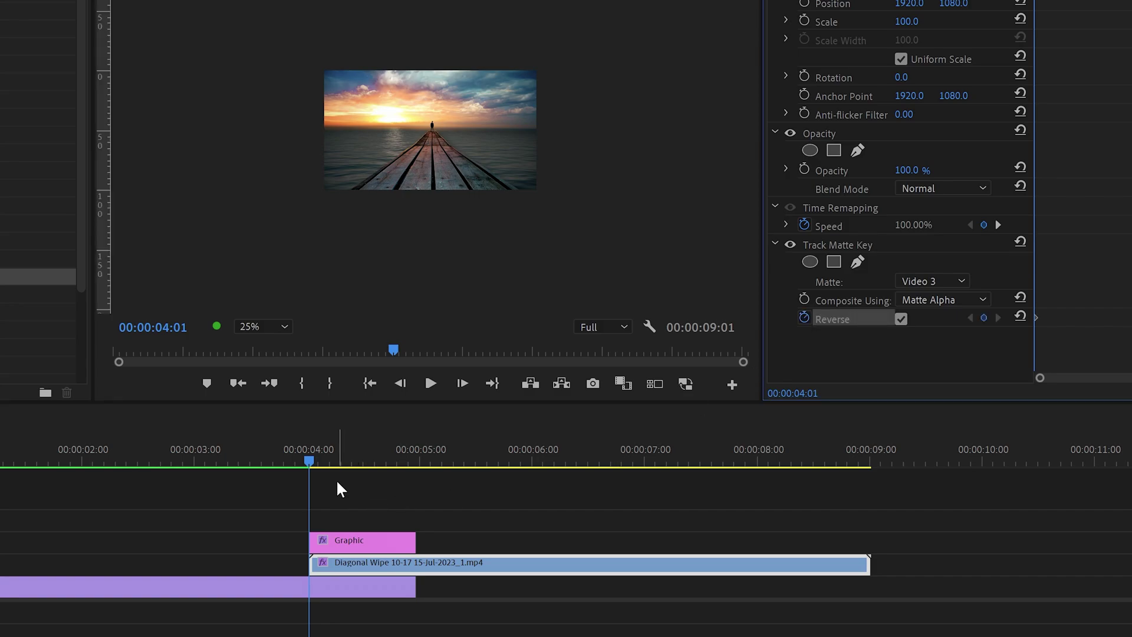
pyautogui.moveTo(312, 460); pyautogui.dragTo(413, 461)
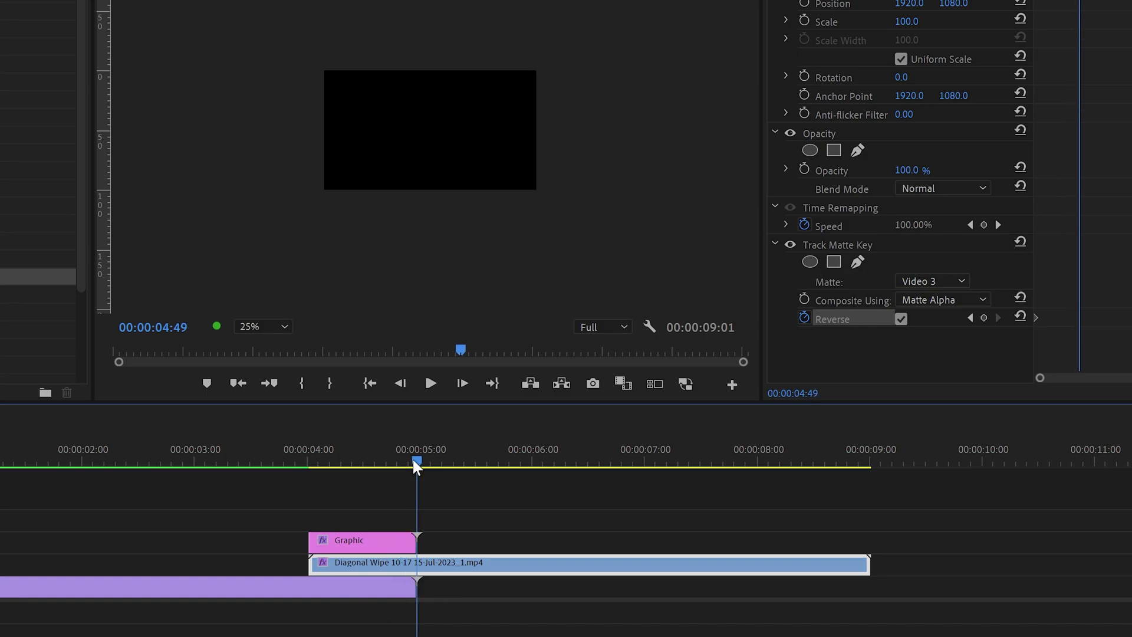
pyautogui.click(900, 318)
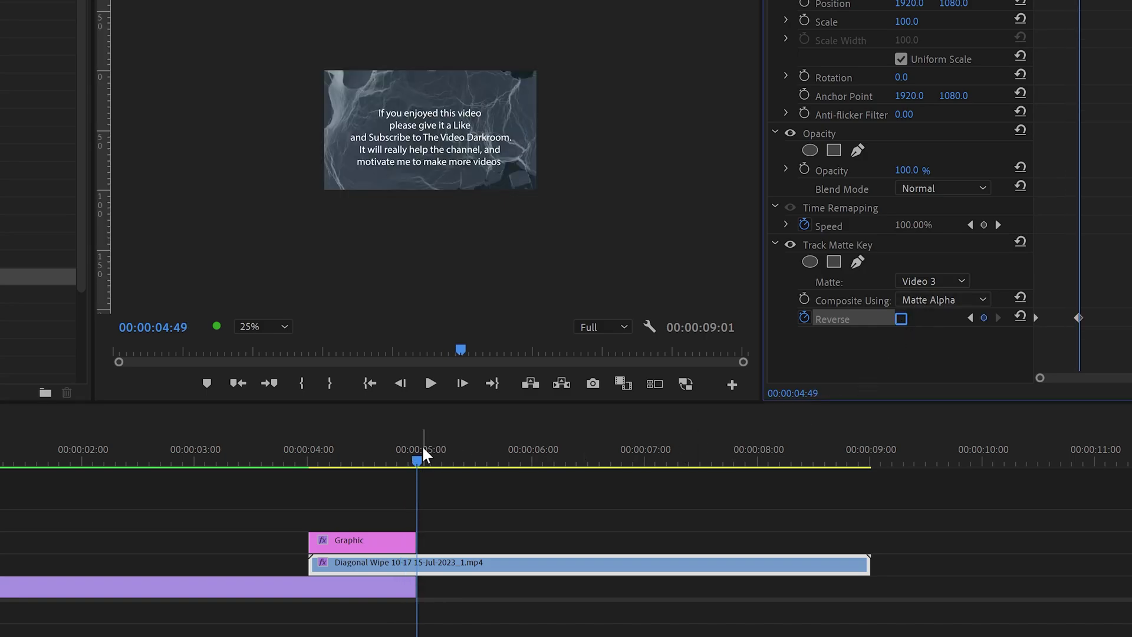
pyautogui.moveTo(418, 458); pyautogui.dragTo(362, 458)
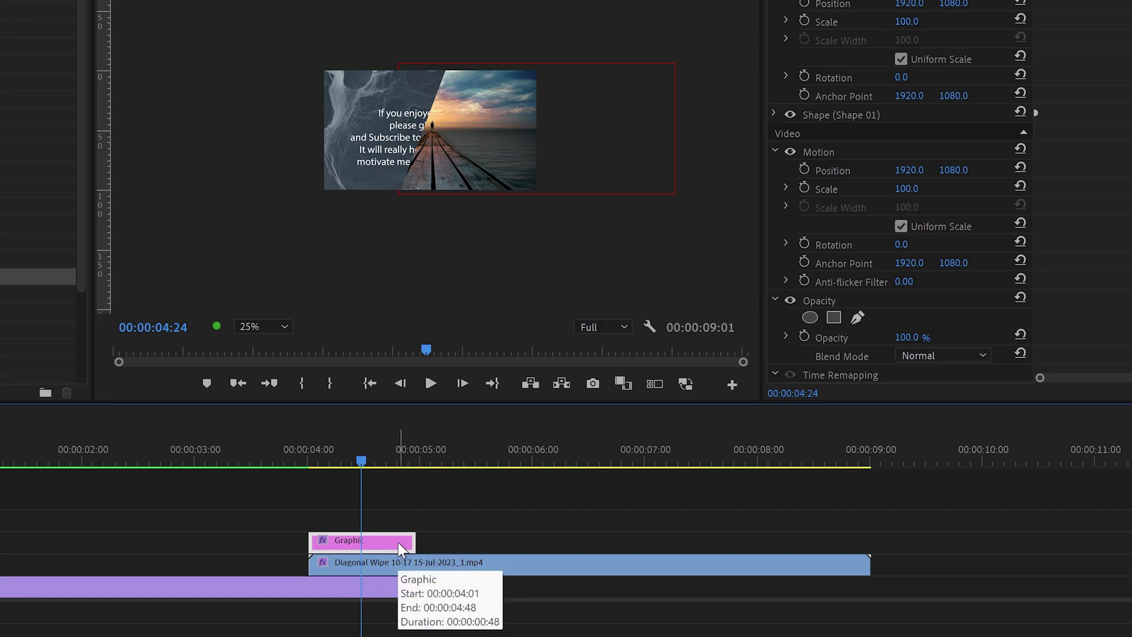
# Step: Alt-drag a copy of the Graphic clip onto V4, set its blend mode to Linear Dodge (Add), and preview
pyautogui.moveTo(398, 543); pyautogui.dragTo(398, 520)
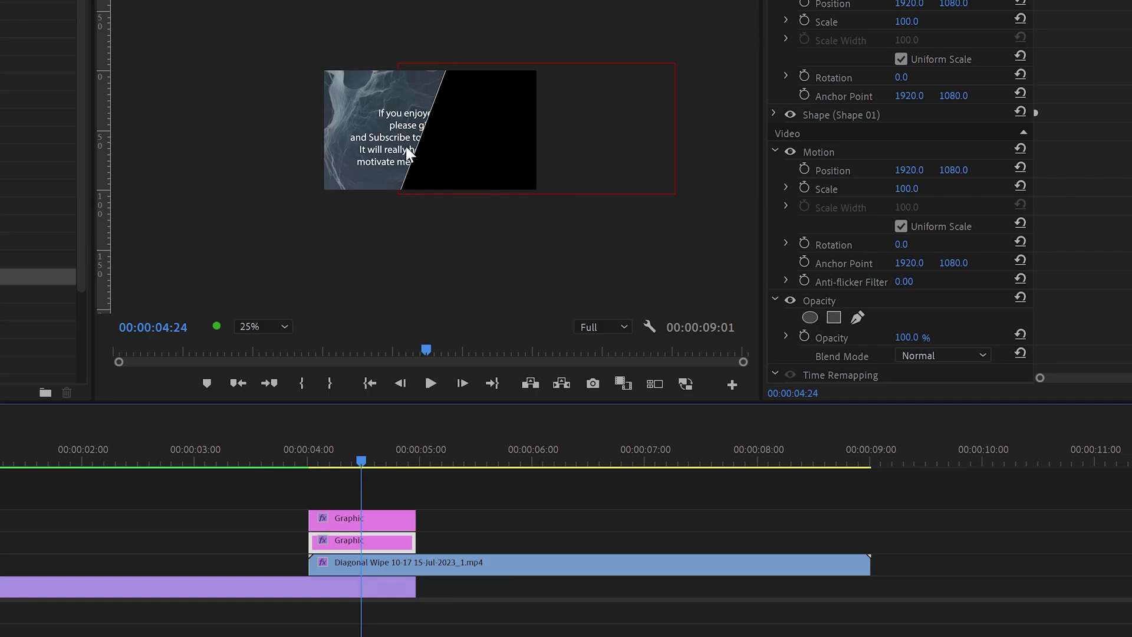
pyautogui.click(379, 515)
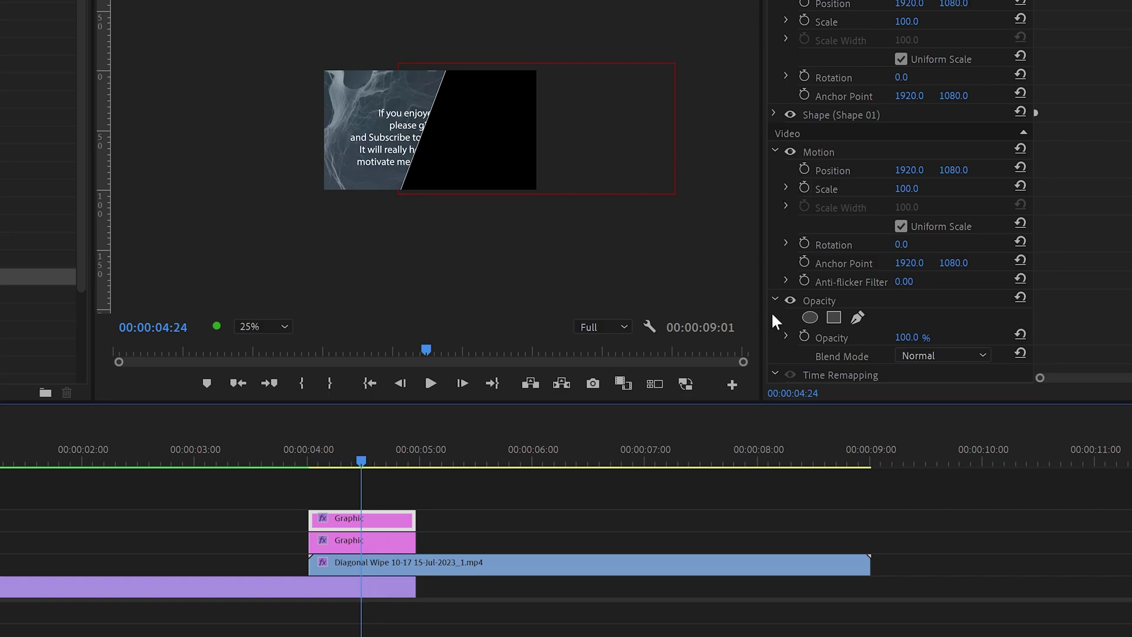
pyautogui.scroll(-1, 929, 307)
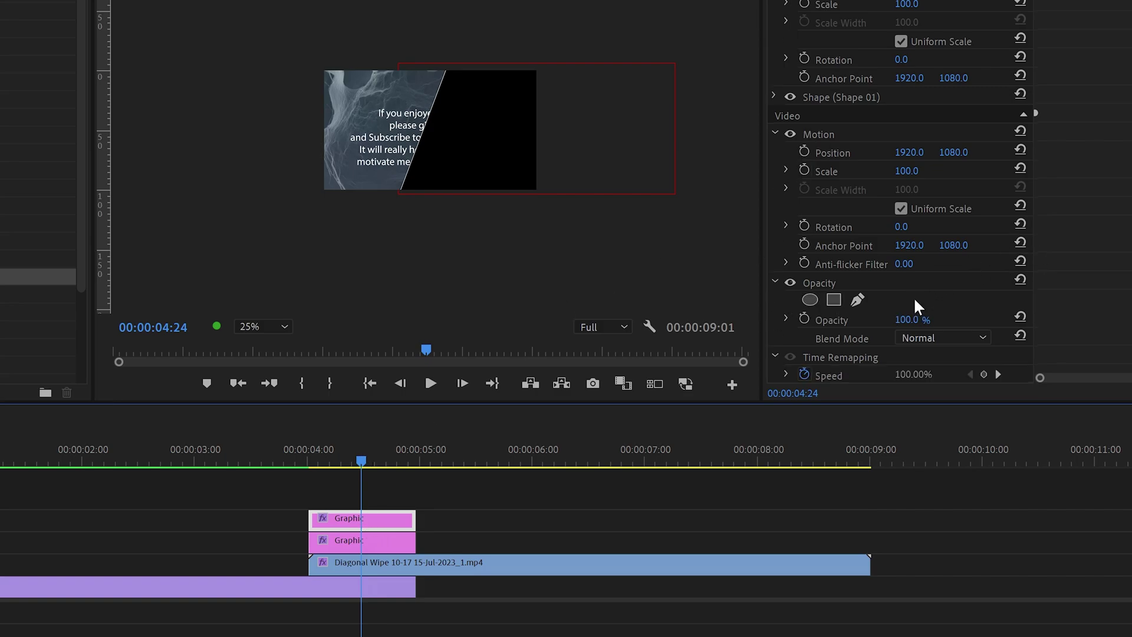
pyautogui.scroll(-1, 914, 304)
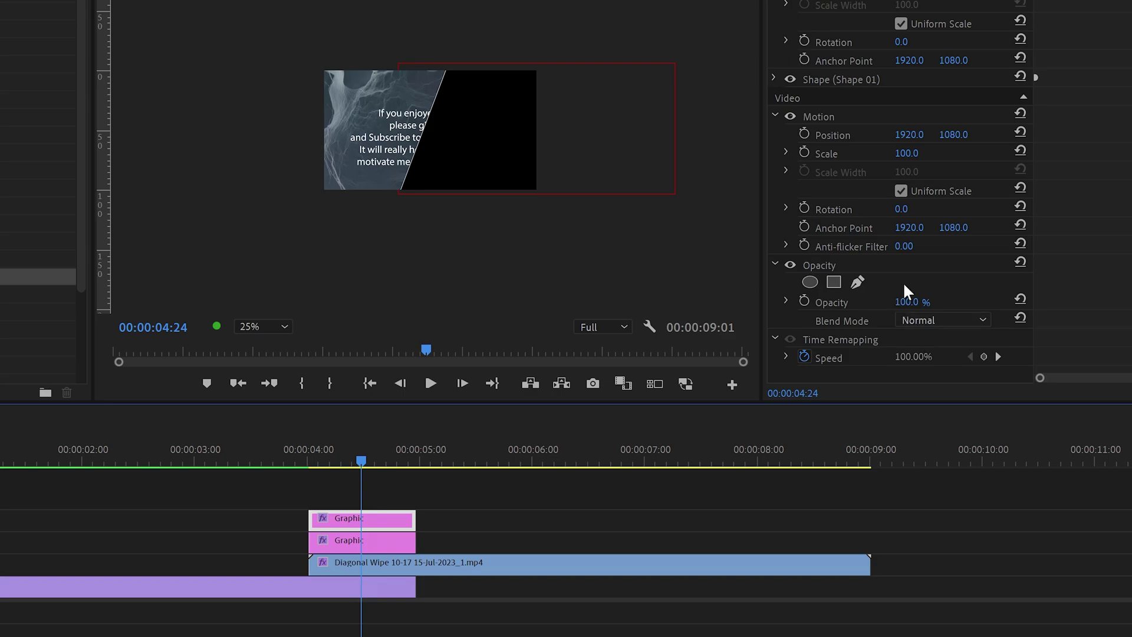
pyautogui.click(918, 316)
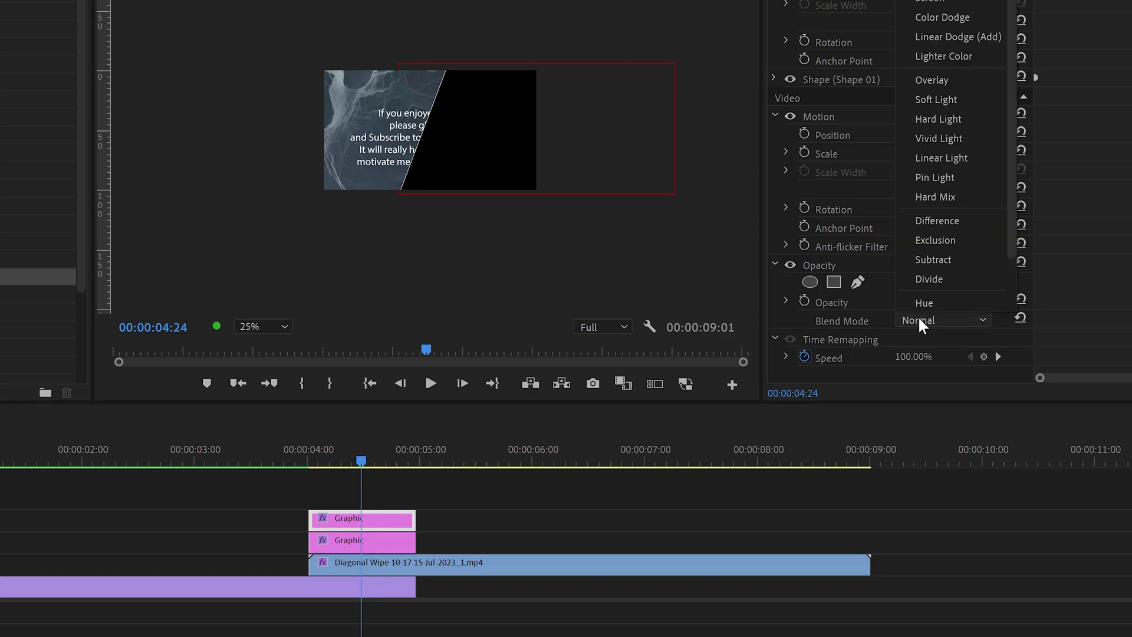
pyautogui.click(930, 37)
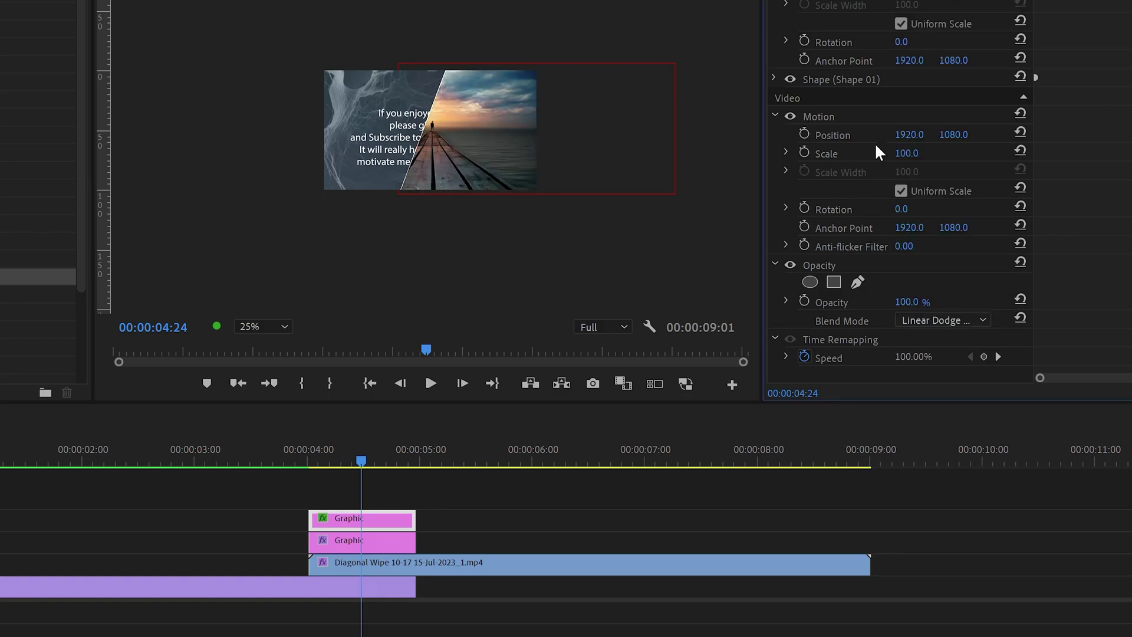
pyautogui.moveTo(359, 455); pyautogui.dragTo(406, 467)
pyautogui.click(371, 466)
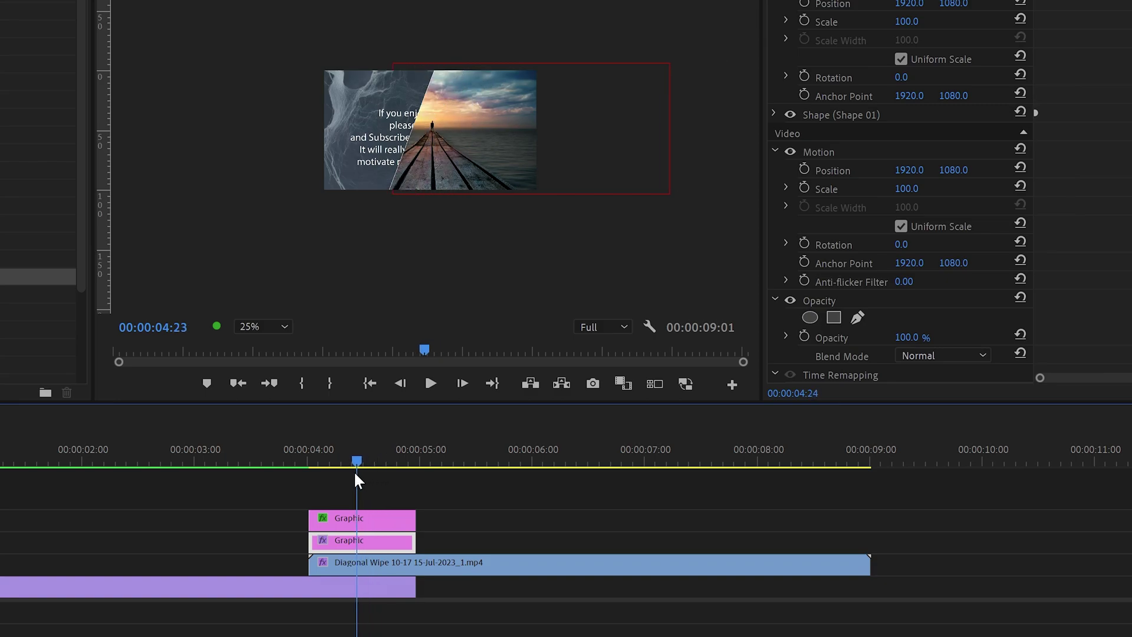
pyautogui.moveTo(355, 473)
pyautogui.mouseDown()
pyautogui.moveTo(328, 475)
pyautogui.moveTo(359, 478)
pyautogui.mouseUp()
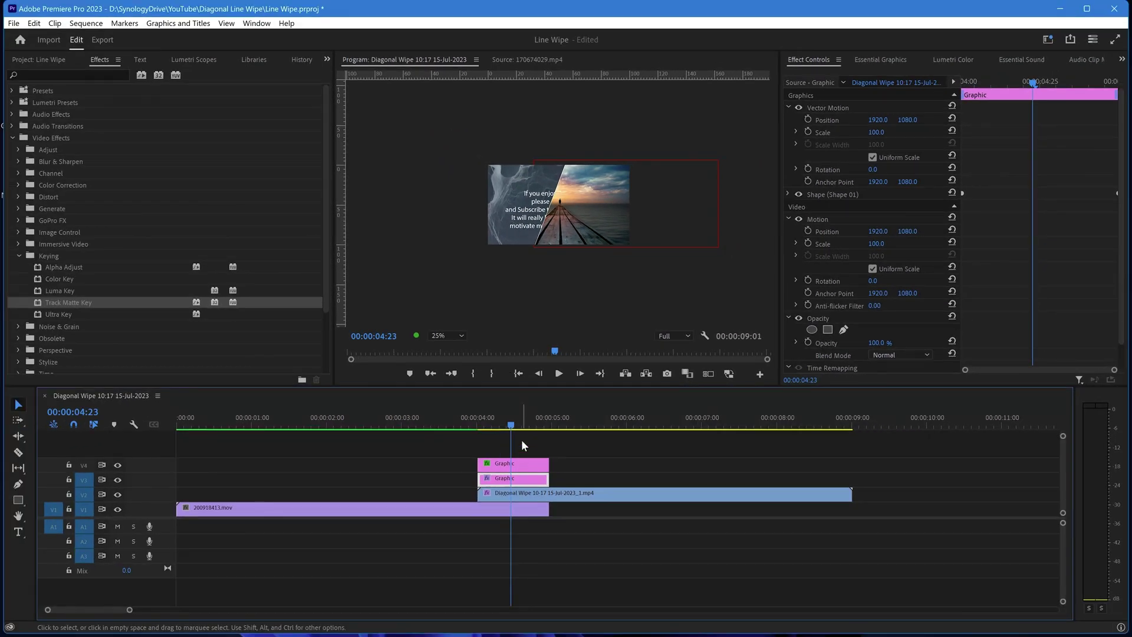
# Step: Change the Program monitor zoom from 25% to Fit and scrub back through the wipe
pyautogui.click(444, 334)
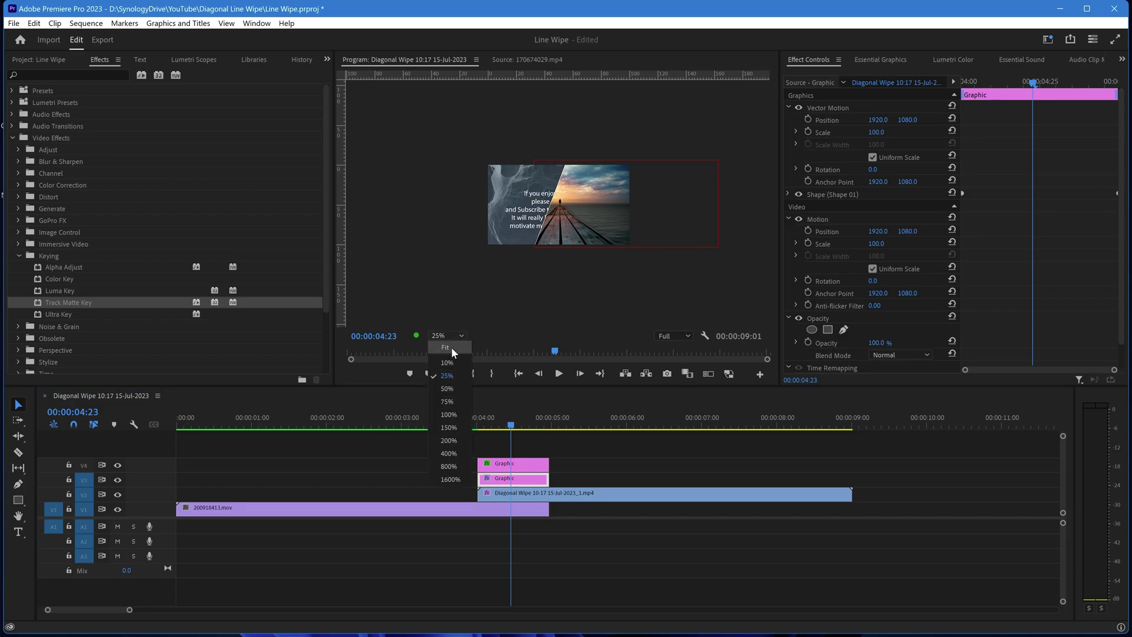
pyautogui.click(451, 347)
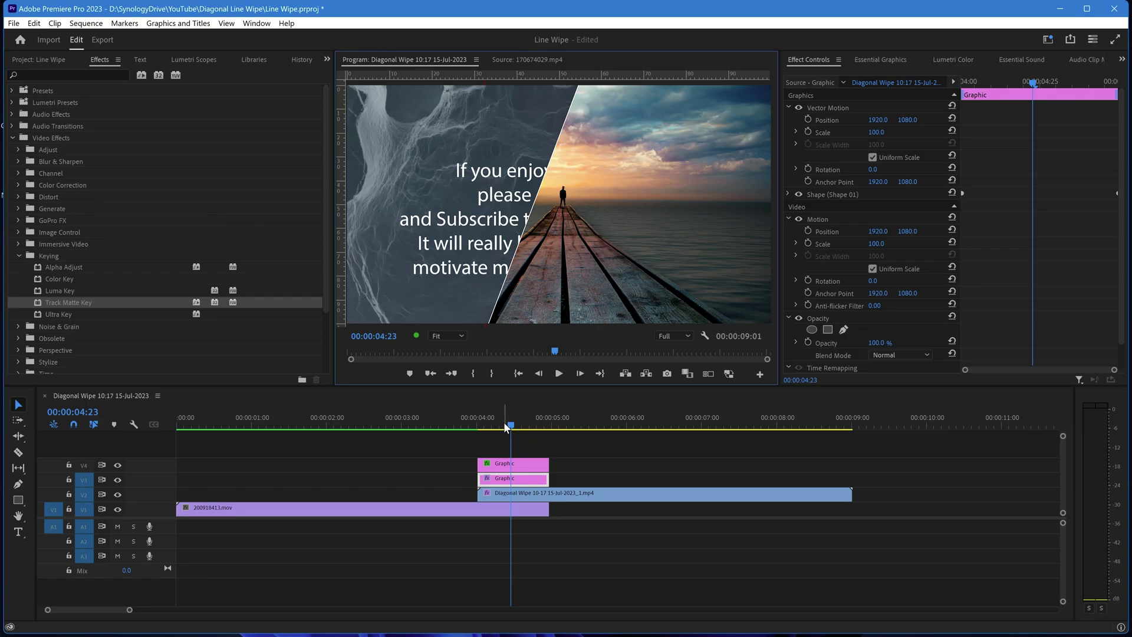
pyautogui.moveTo(510, 424)
pyautogui.moveTo(510, 425)
pyautogui.mouseDown()
pyautogui.moveTo(484, 428)
pyautogui.moveTo(519, 429)
pyautogui.mouseUp()
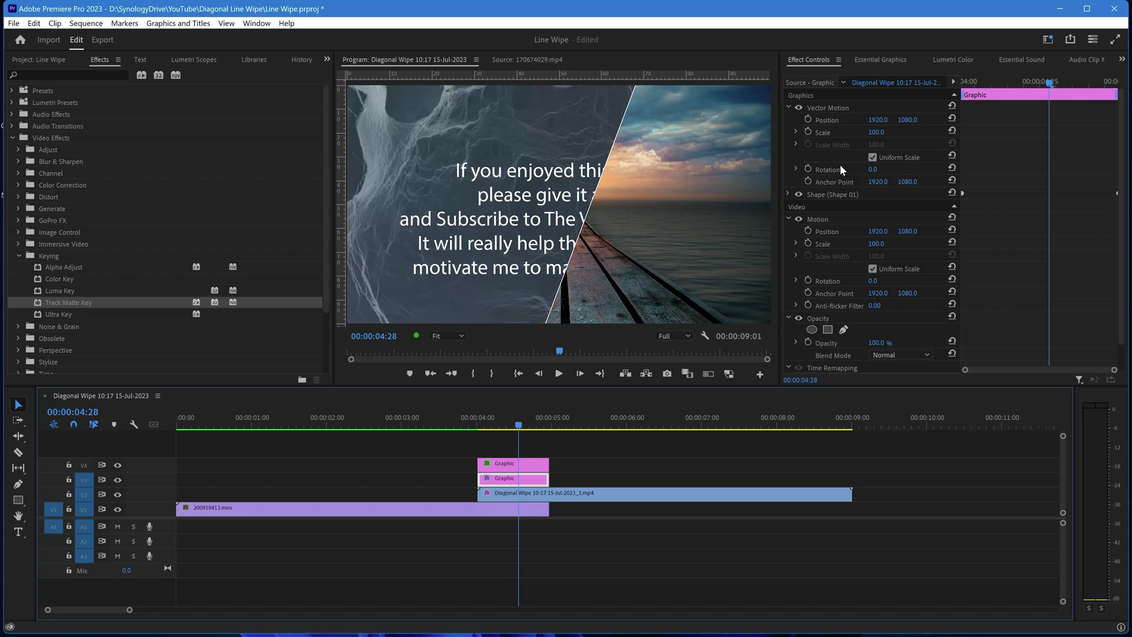
# Step: Turn off the stroke on Shape 01 of the lower V3 shape copy
pyautogui.click(861, 57)
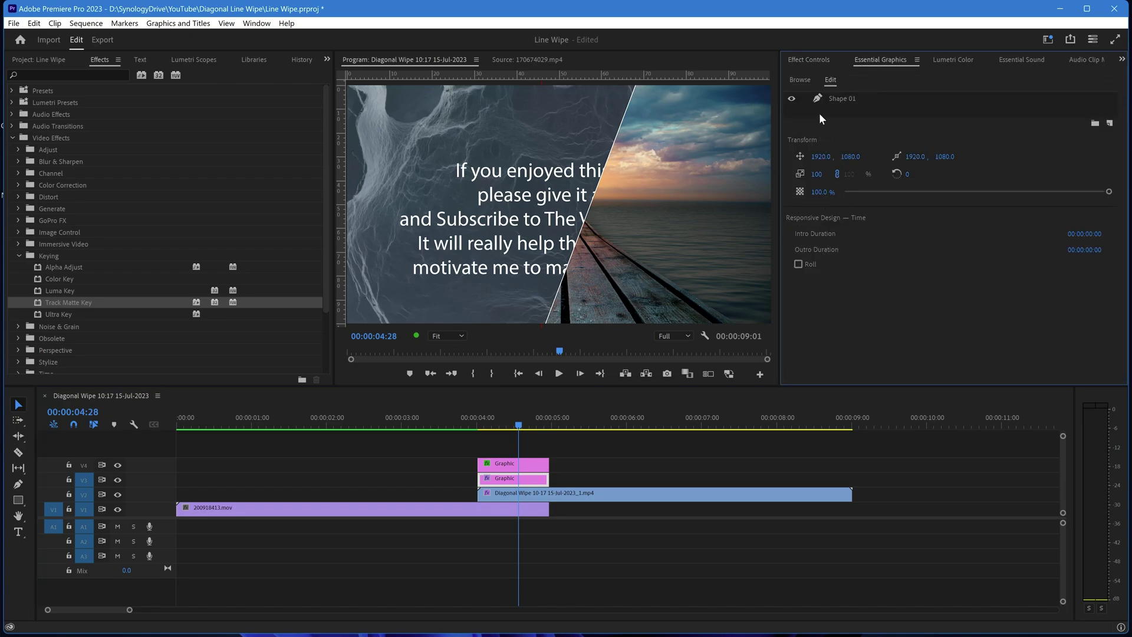
pyautogui.click(822, 98)
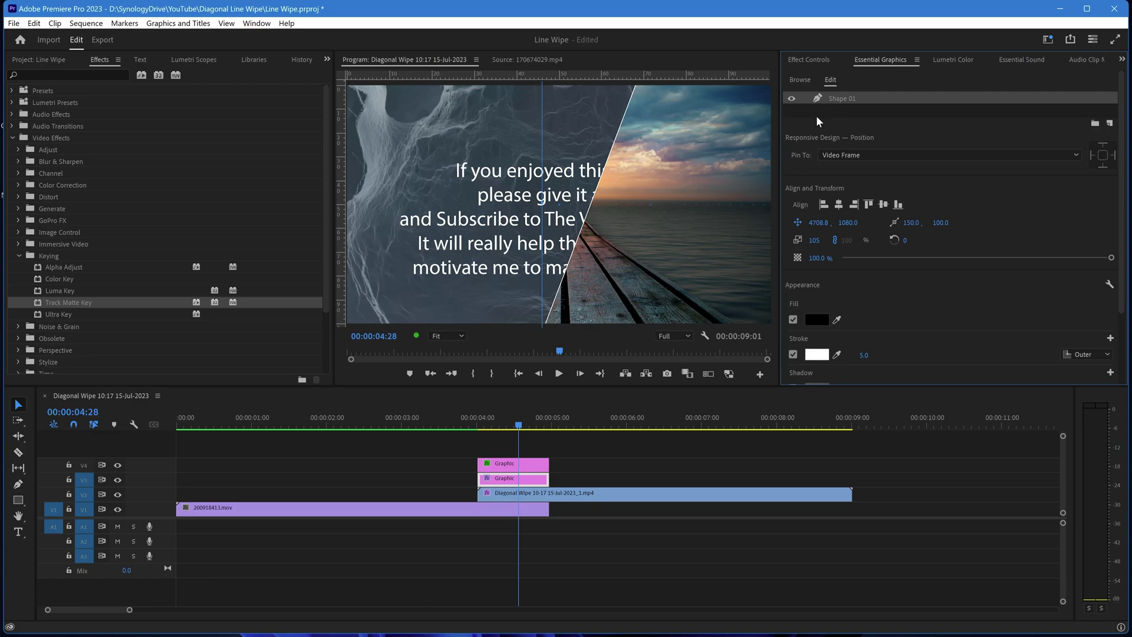
pyautogui.click(793, 355)
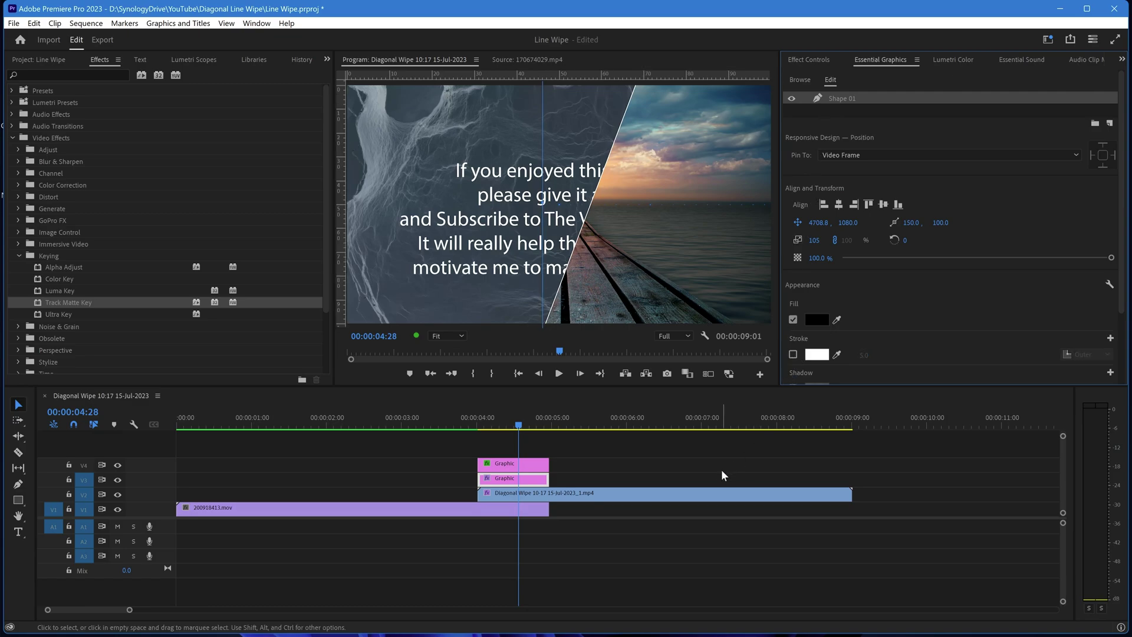
# Step: Set the upper V4 copy's Shape 01 stroke width to 10 and scrub to check the line
pyautogui.click(530, 465)
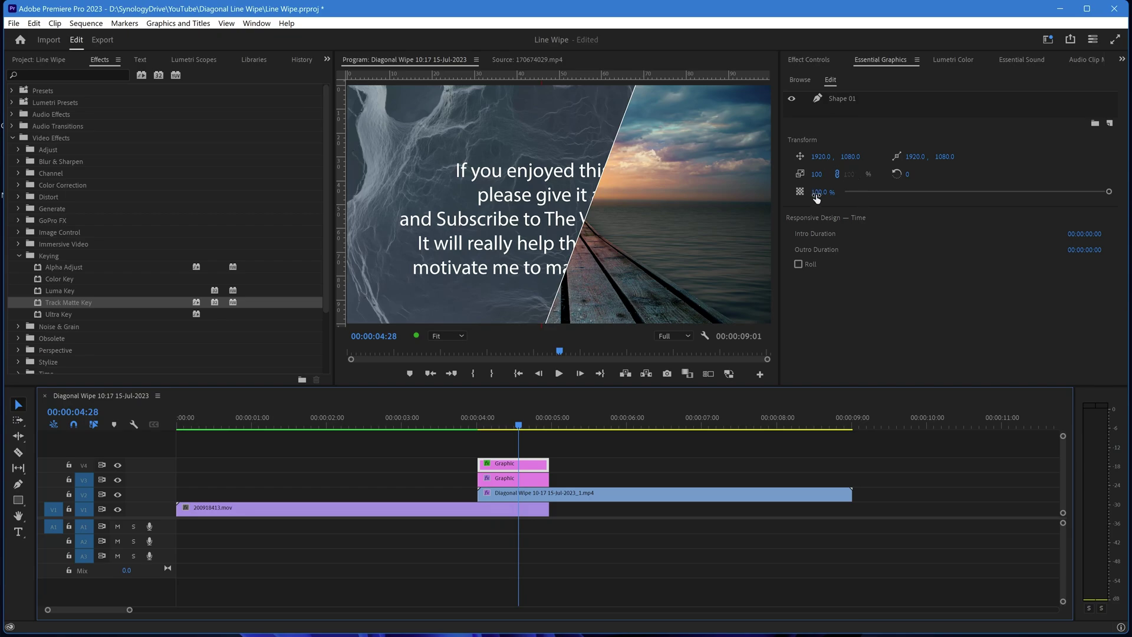
pyautogui.click(812, 99)
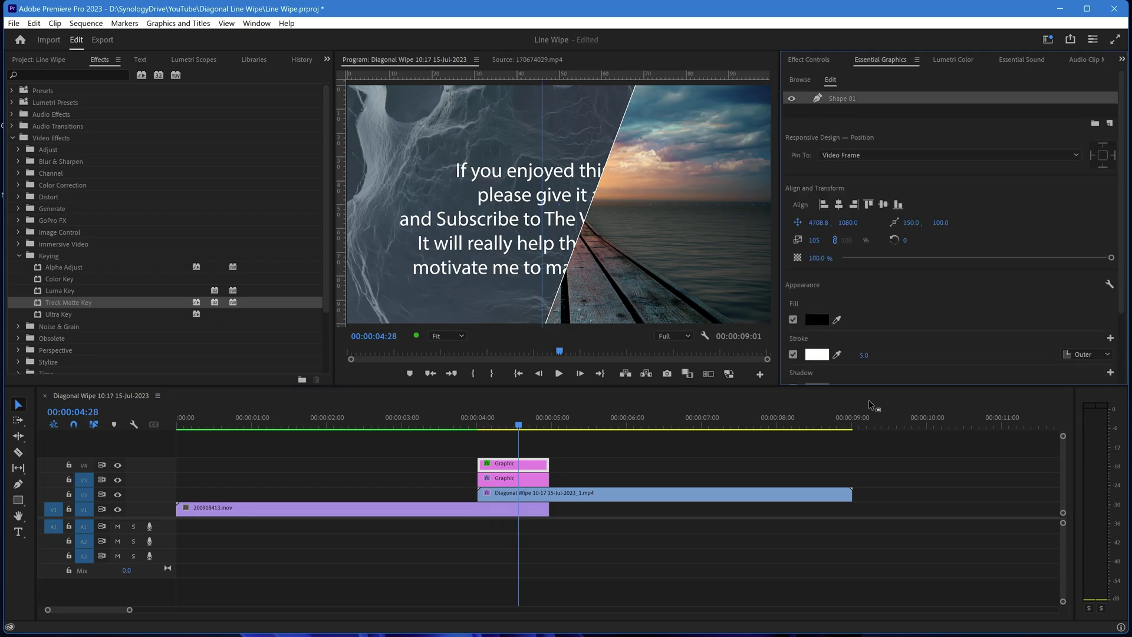
pyautogui.click(868, 358)
pyautogui.write('10')
pyautogui.press('Return')
pyautogui.moveTo(518, 431)
pyautogui.mouseDown()
pyautogui.moveTo(503, 429)
pyautogui.moveTo(516, 429)
pyautogui.mouseUp()
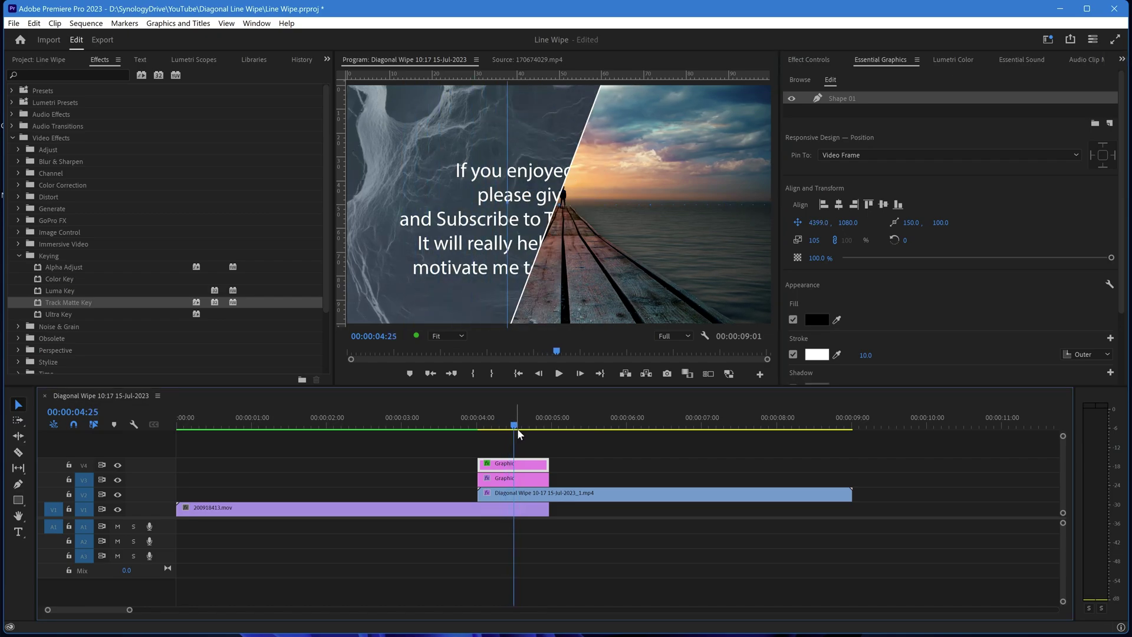
# Step: Change the upper copy's stroke colour to green 1EC203 and scrub to review the line
pyautogui.click(819, 356)
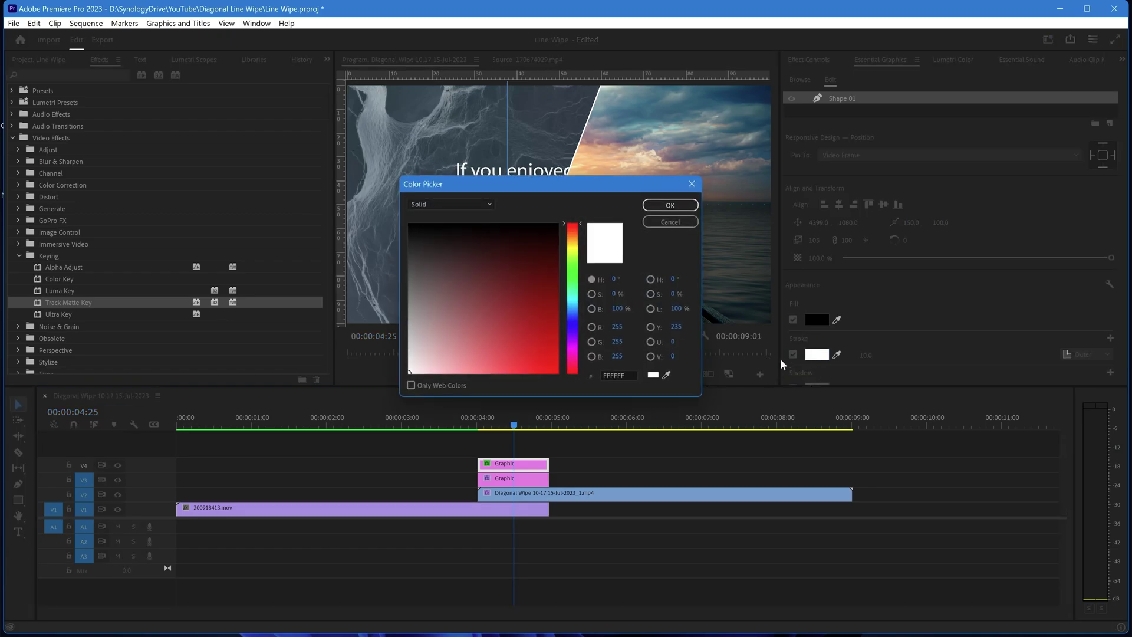
pyautogui.click(571, 270)
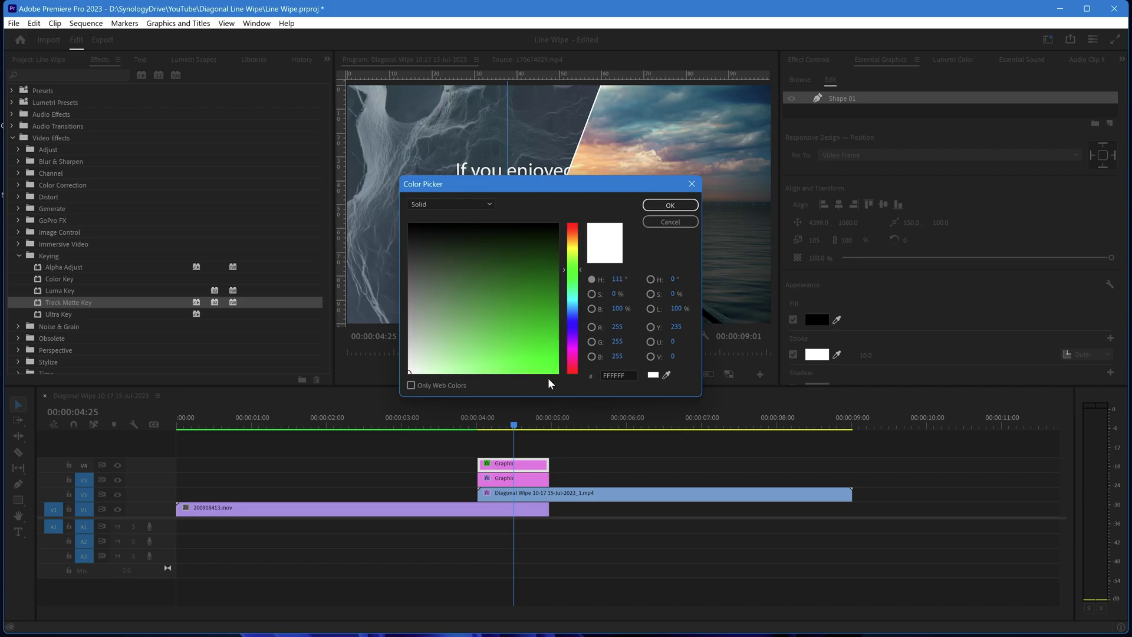
pyautogui.click(556, 320)
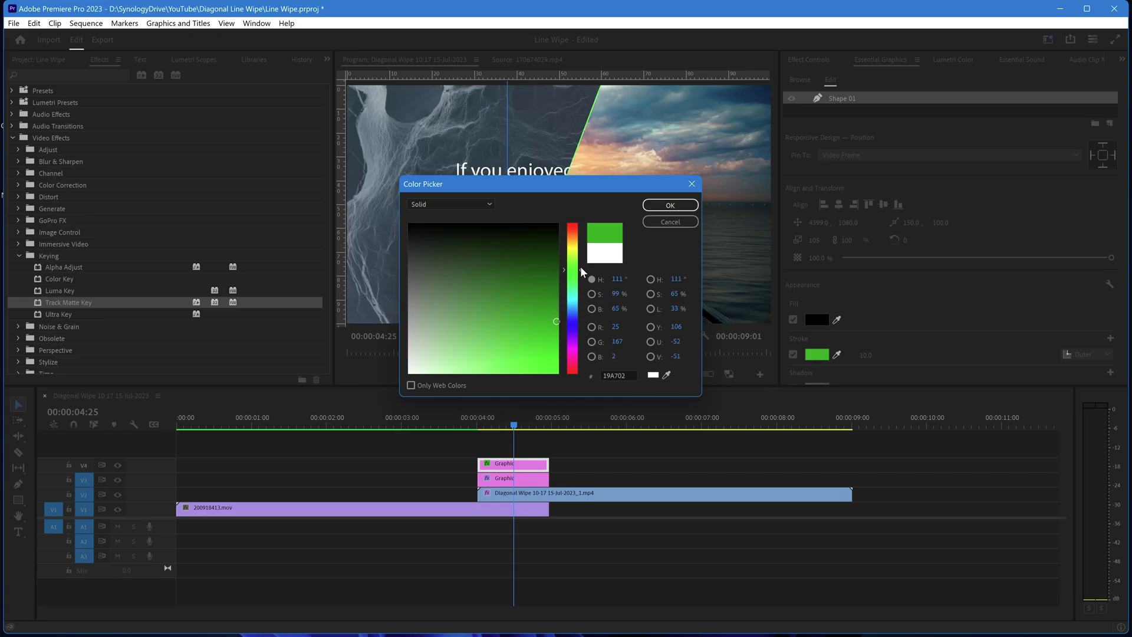
pyautogui.click(556, 336)
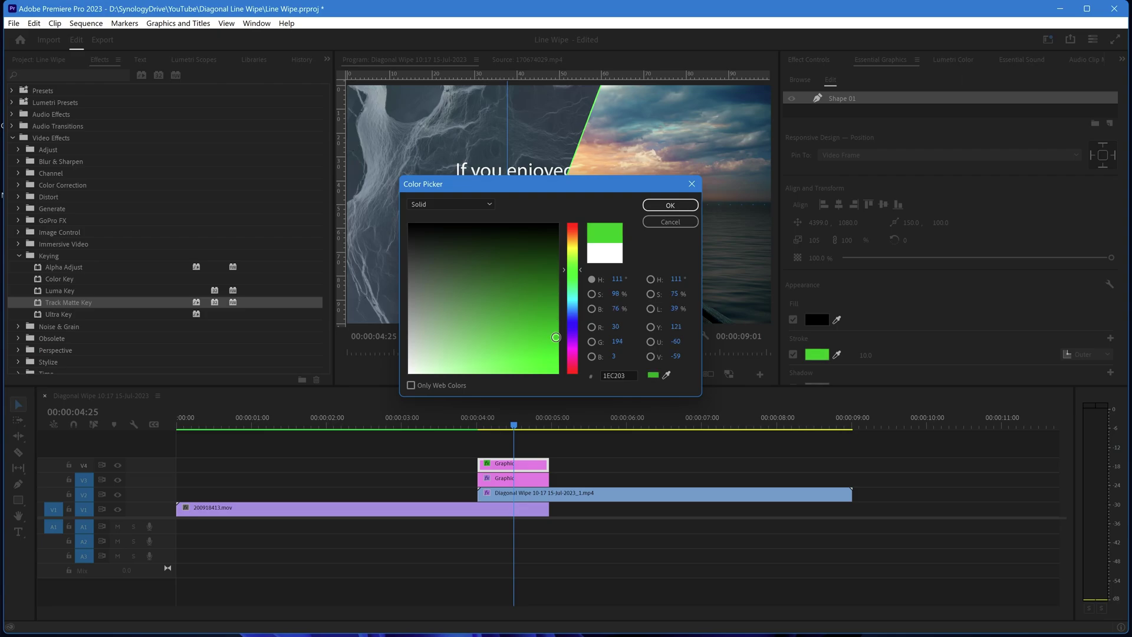
pyautogui.click(670, 206)
pyautogui.moveTo(514, 429)
pyautogui.mouseDown()
pyautogui.moveTo(490, 428)
pyautogui.moveTo(529, 428)
pyautogui.moveTo(519, 429)
pyautogui.mouseUp()
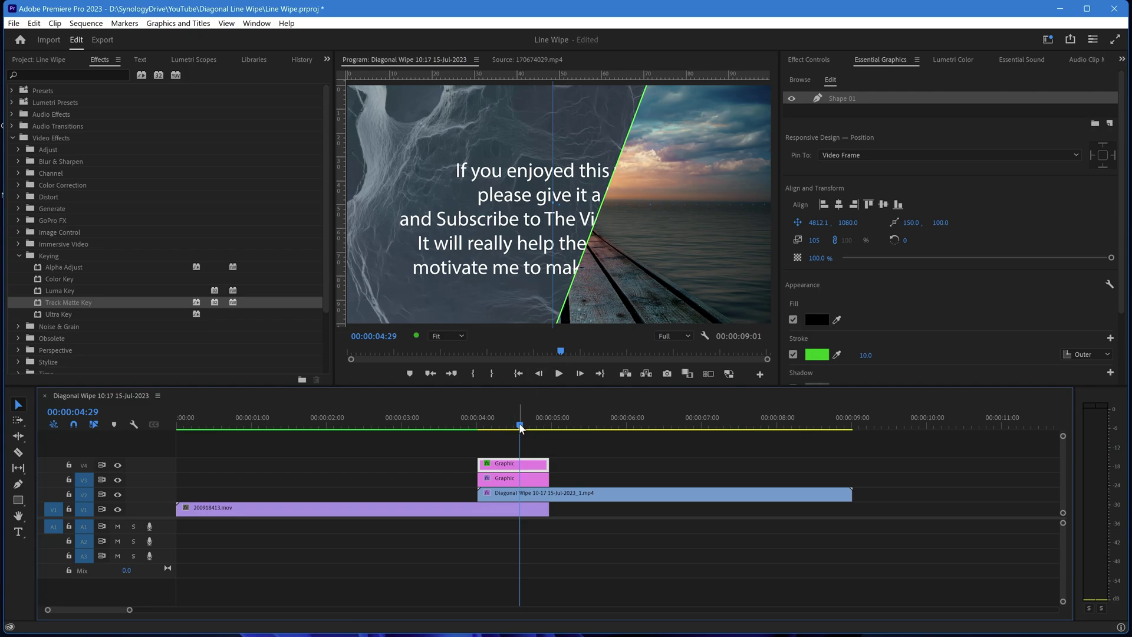
pyautogui.moveTo(520, 428); pyautogui.dragTo(544, 434)
pyautogui.click(554, 494)
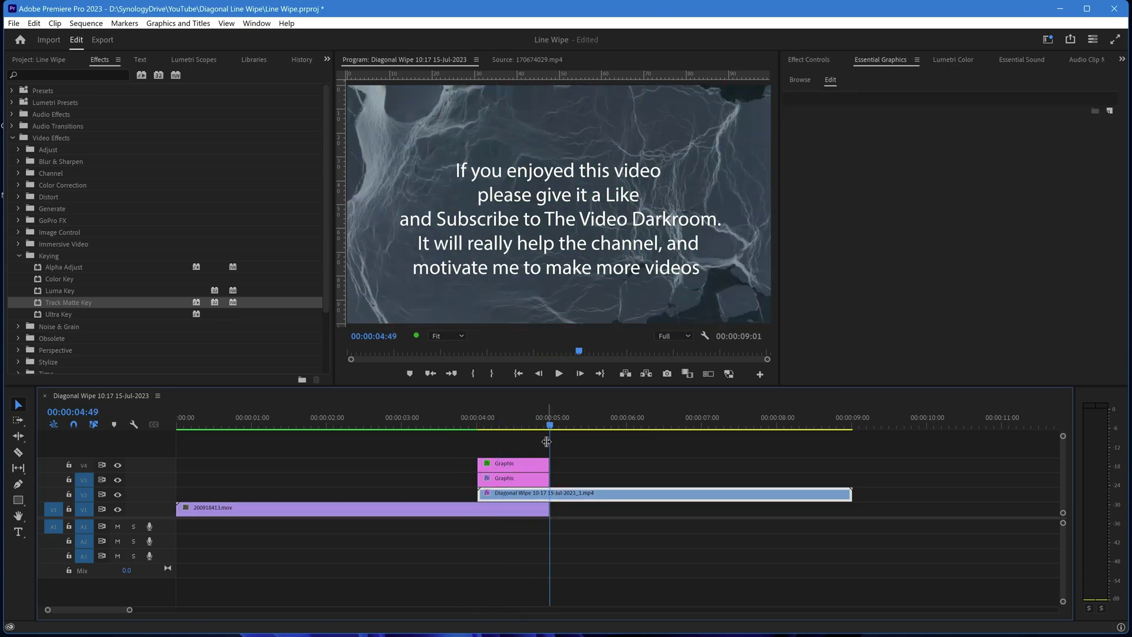